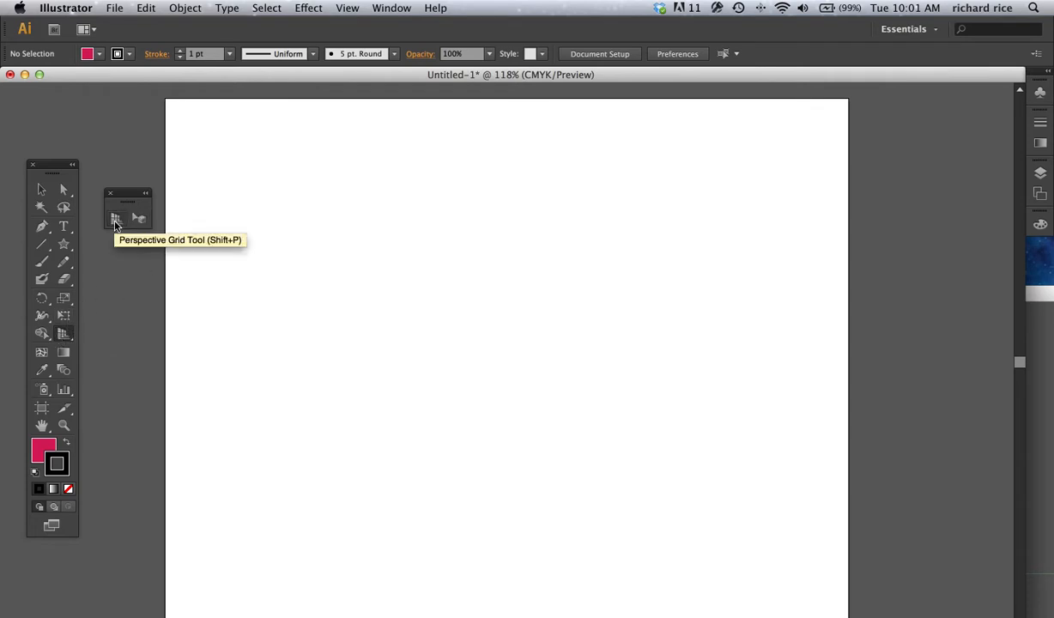
Step: Show the two-point perspective grid and raise its horizon line to near the top of the artboard
{"action": "left_click", "coordinate": [41, 189]}
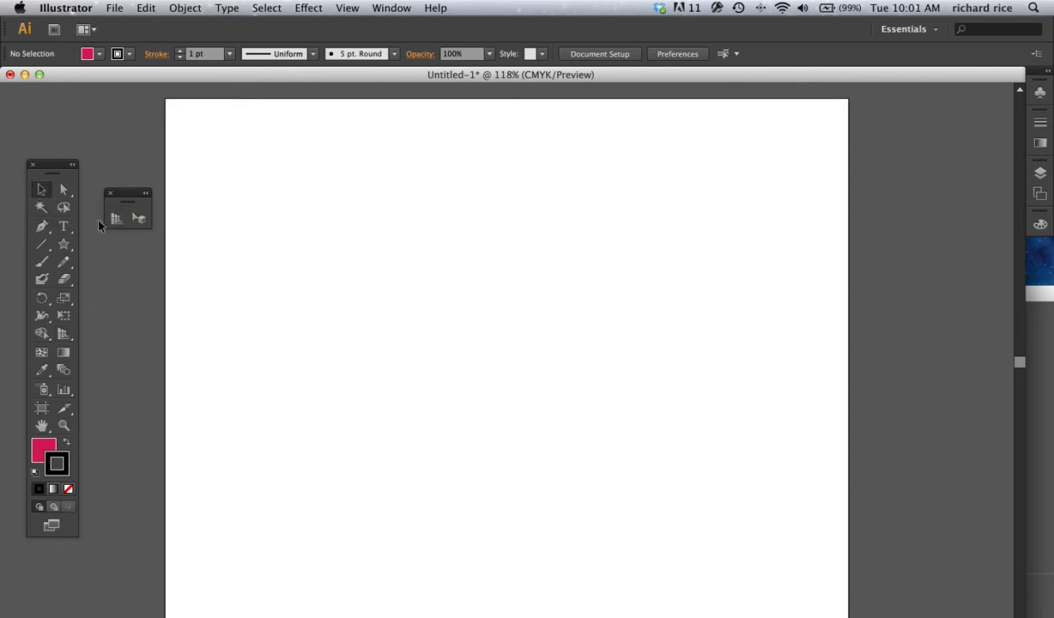
{"action": "left_click", "coordinate": [116, 221]}
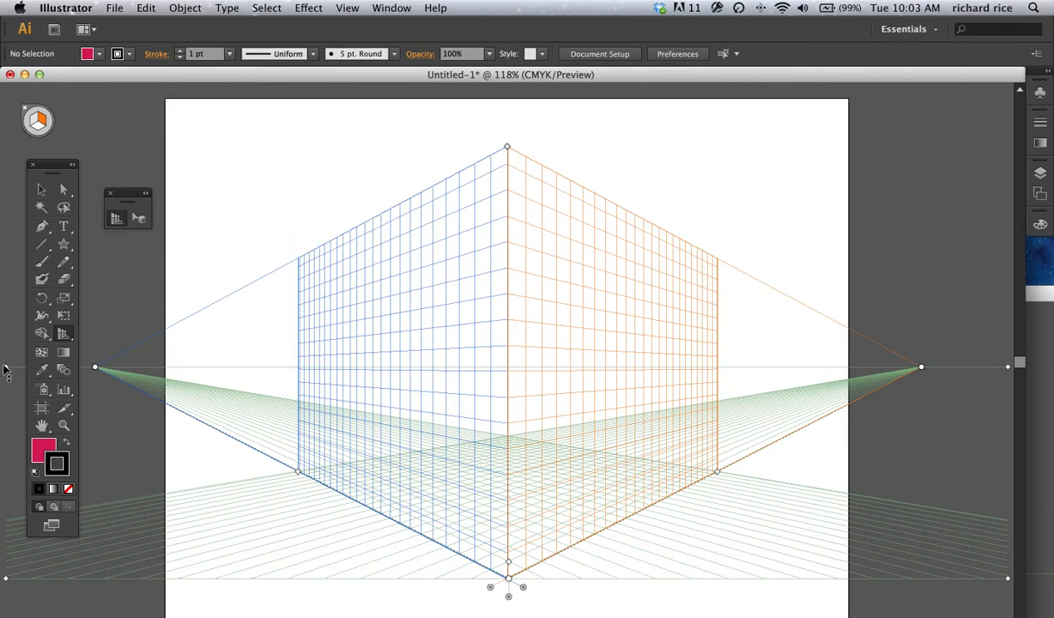
{"action": "left_click_drag", "start_coordinate": [4, 369], "coordinate": [7, 216]}
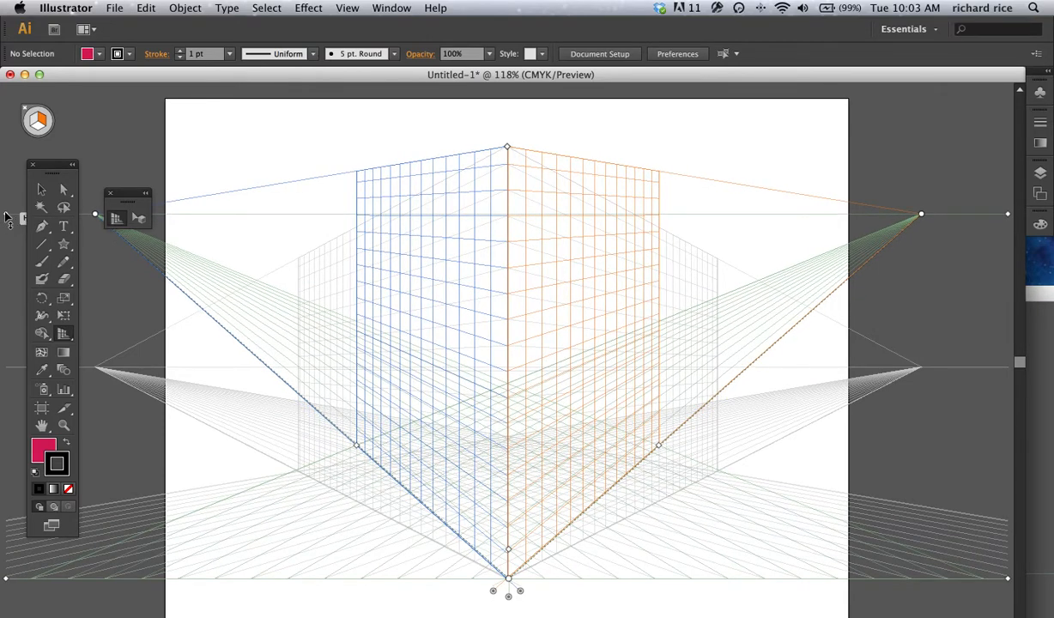
{"action": "left_click_drag", "start_coordinate": [7, 216], "coordinate": [7, 217]}
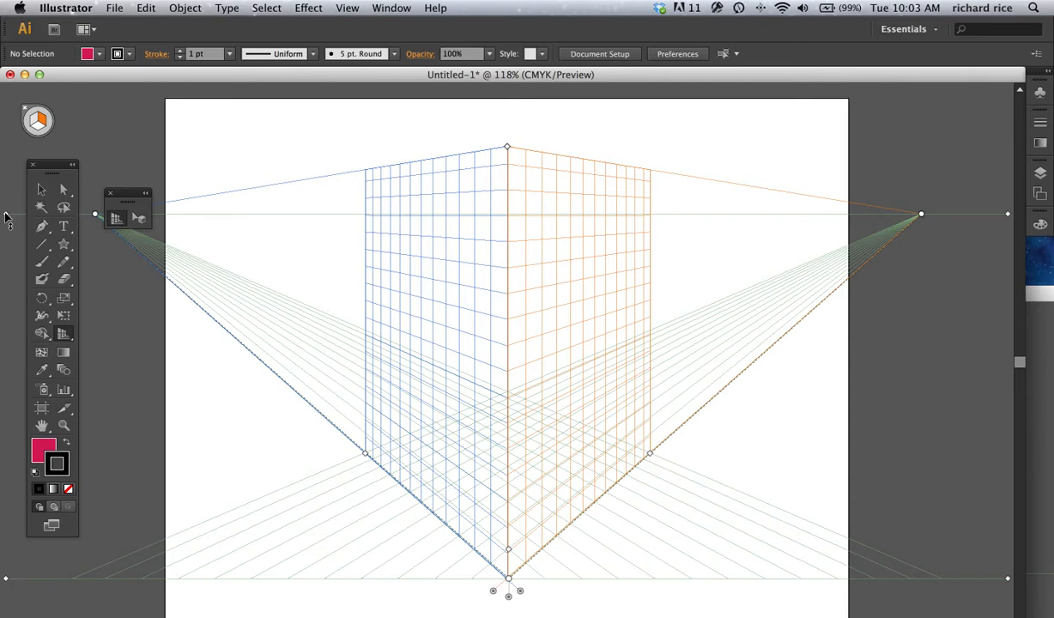
{"action": "left_click_drag", "start_coordinate": [6, 216], "coordinate": [39, 207]}
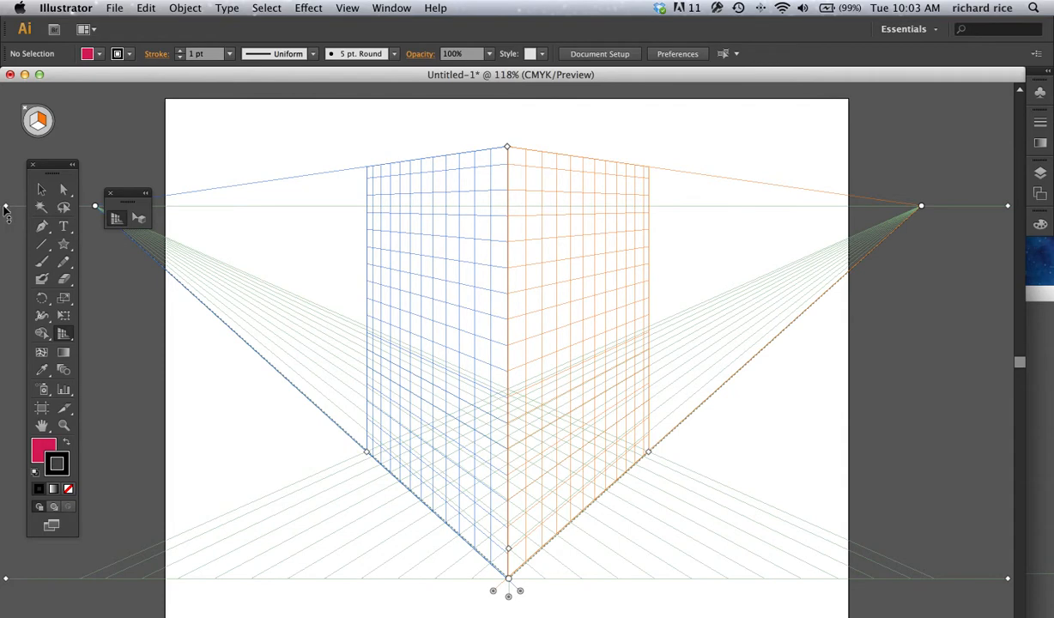
Step: Lower the horizon line to just above ground level, and raise it to about a third of the grid's height
{"action": "left_click_drag", "start_coordinate": [4, 206], "coordinate": [50, 507]}
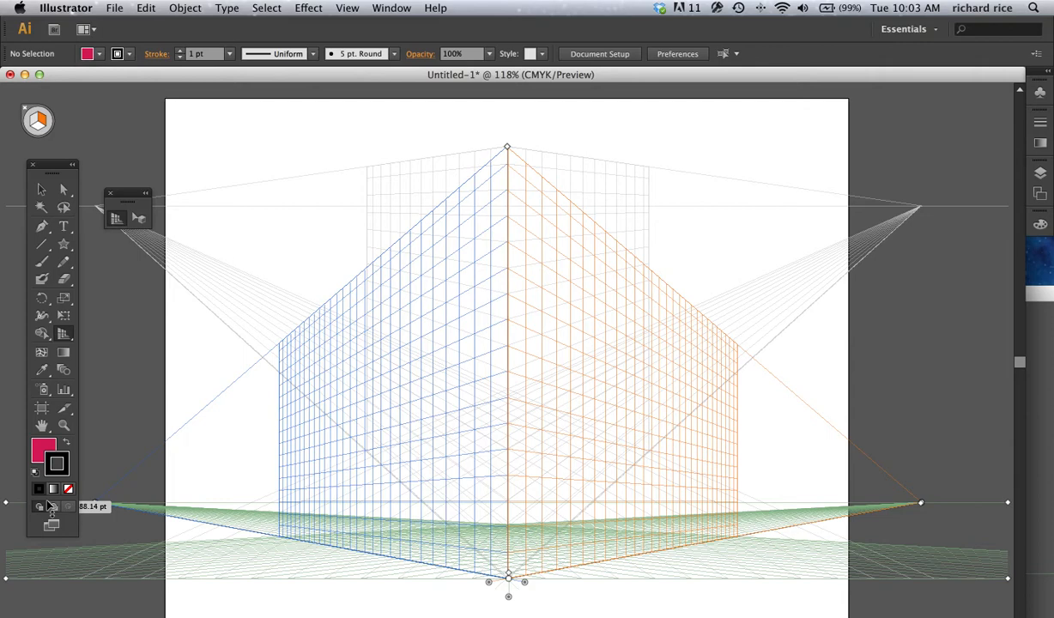
{"action": "left_click_drag", "start_coordinate": [49, 507], "coordinate": [56, 552]}
{"action": "scroll", "coordinate": [57, 552], "scroll_direction": "up", "scroll_amount": 4}
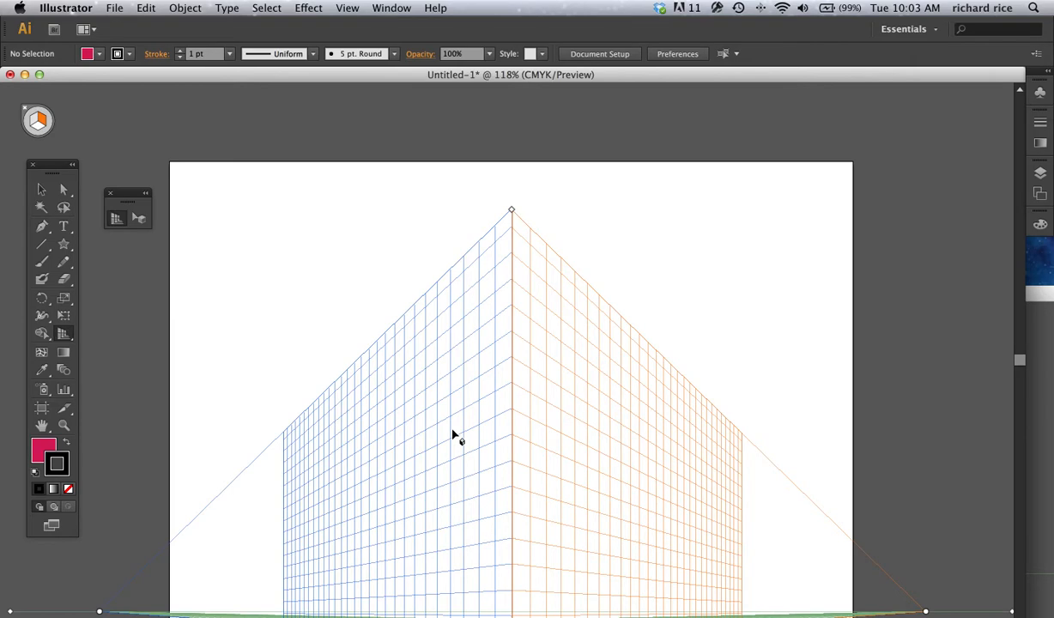
{"action": "left_click_drag", "start_coordinate": [1019, 358], "coordinate": [1020, 363]}
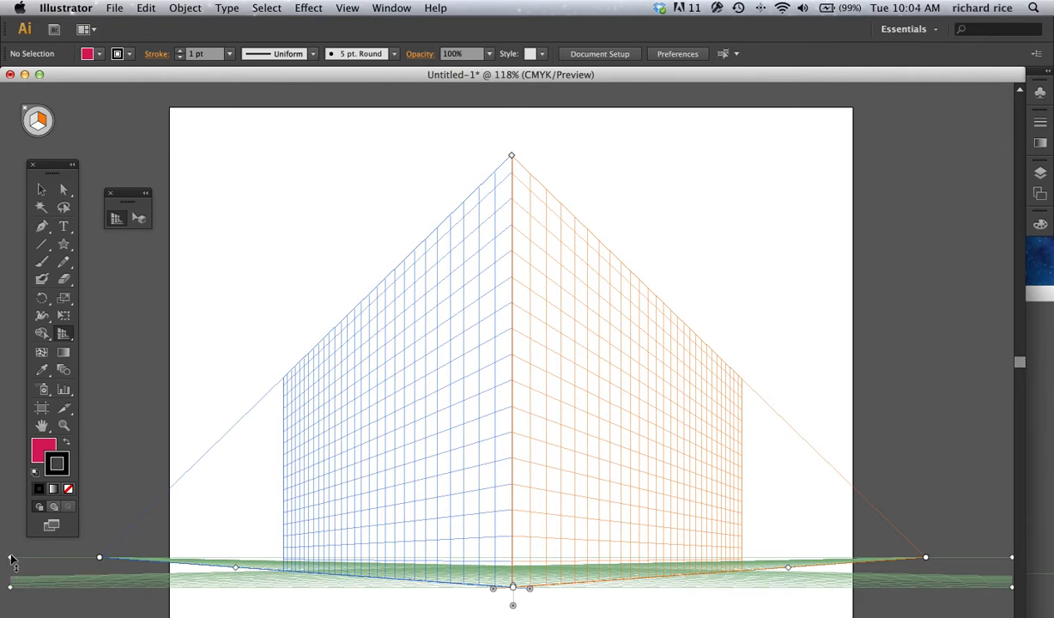
{"action": "left_click_drag", "start_coordinate": [10, 558], "coordinate": [10, 432]}
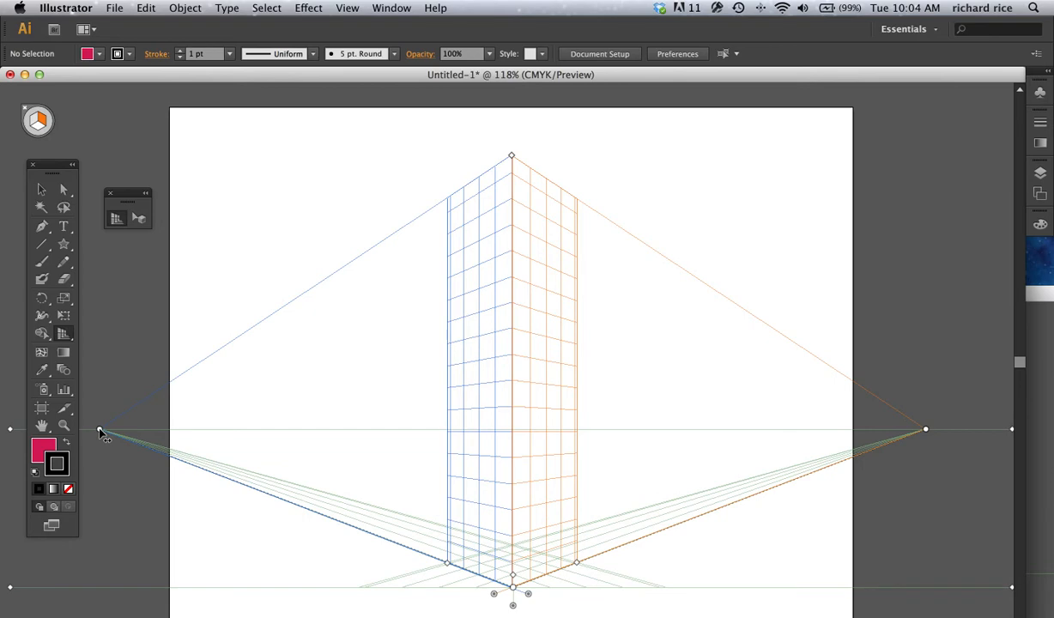
Step: Shift the left vanishing point slightly outward and extend the left and right grid planes to nearly equal widths
{"action": "mouse_move", "coordinate": [100, 432]}
{"action": "left_mouse_down"}
{"action": "mouse_move", "coordinate": [298, 446]}
{"action": "mouse_move", "coordinate": [91, 430]}
{"action": "left_mouse_up"}
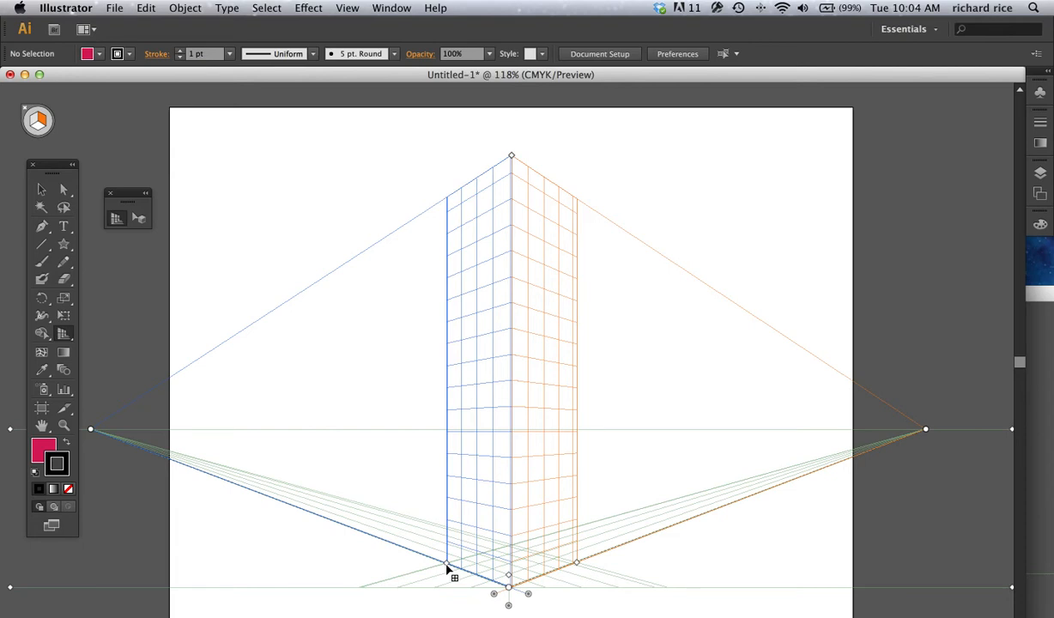
{"action": "left_click_drag", "start_coordinate": [447, 565], "coordinate": [168, 484]}
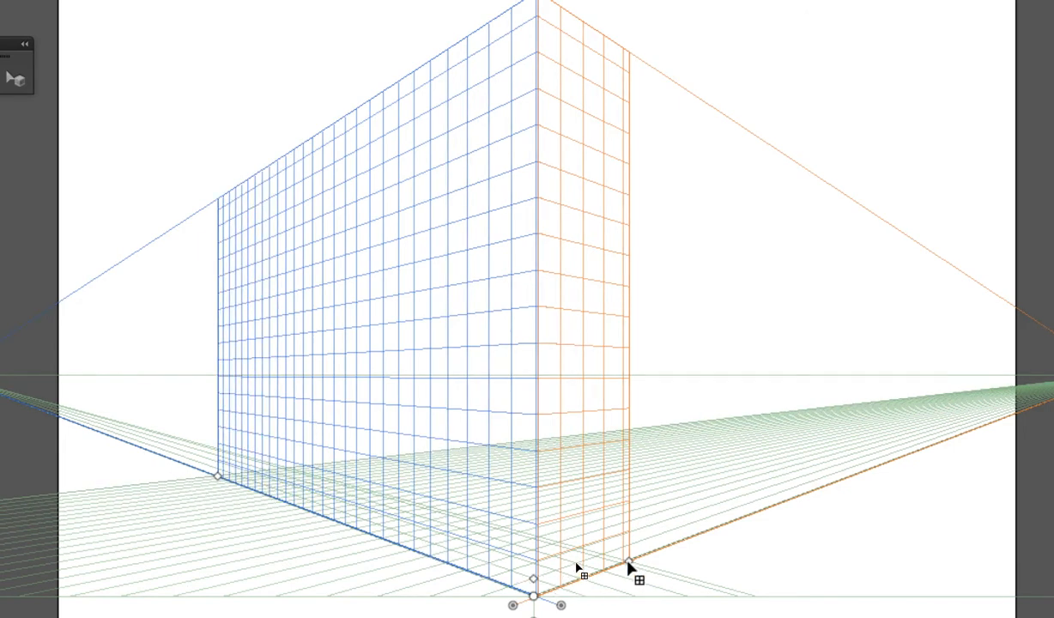
{"action": "left_click_drag", "start_coordinate": [631, 563], "coordinate": [757, 550]}
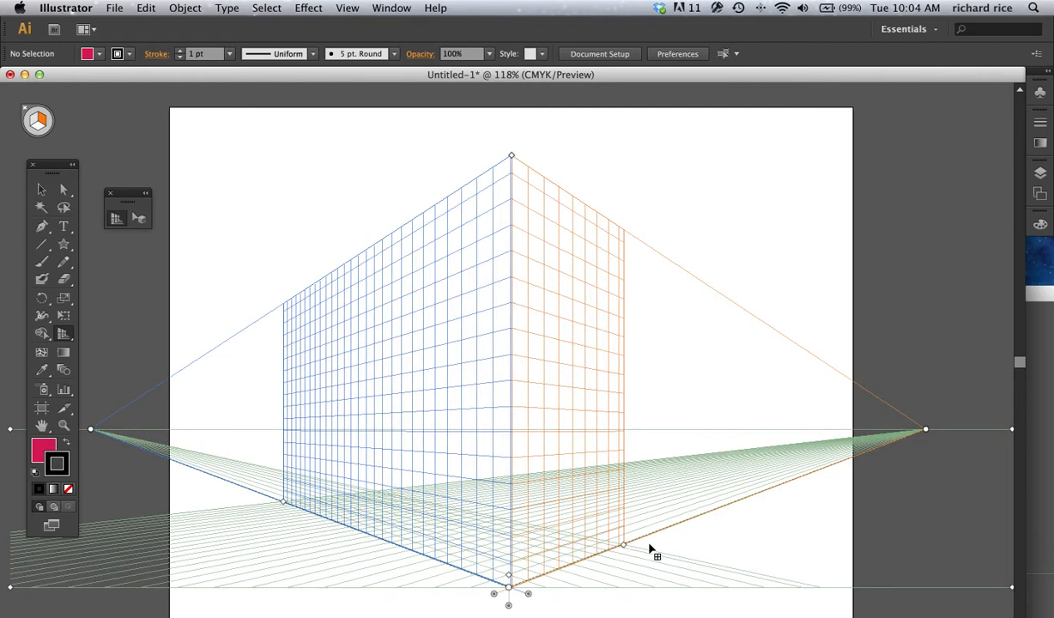
{"action": "left_click_drag", "start_coordinate": [739, 545], "coordinate": [687, 497]}
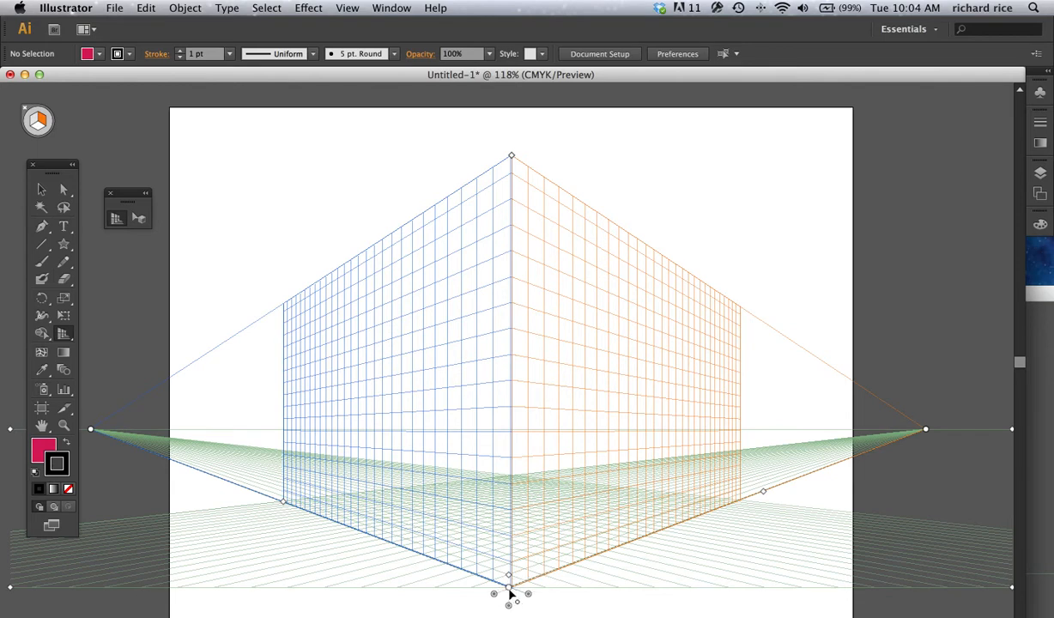
Step: Make the left grid plane active, and switch the active plane back to the right grid
{"action": "left_click", "coordinate": [117, 221]}
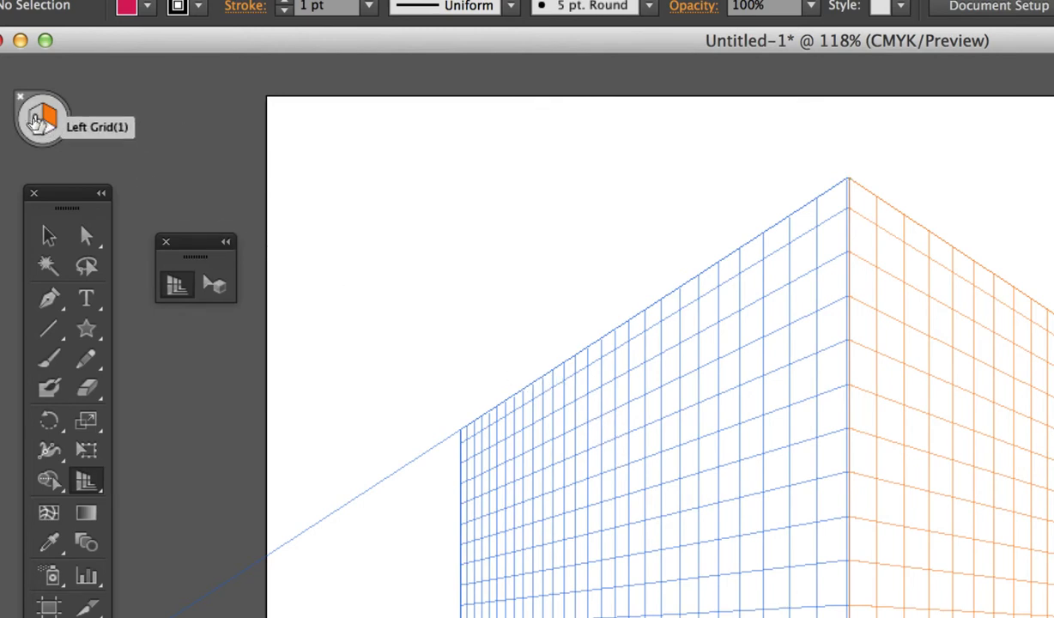
{"action": "left_click", "coordinate": [35, 121]}
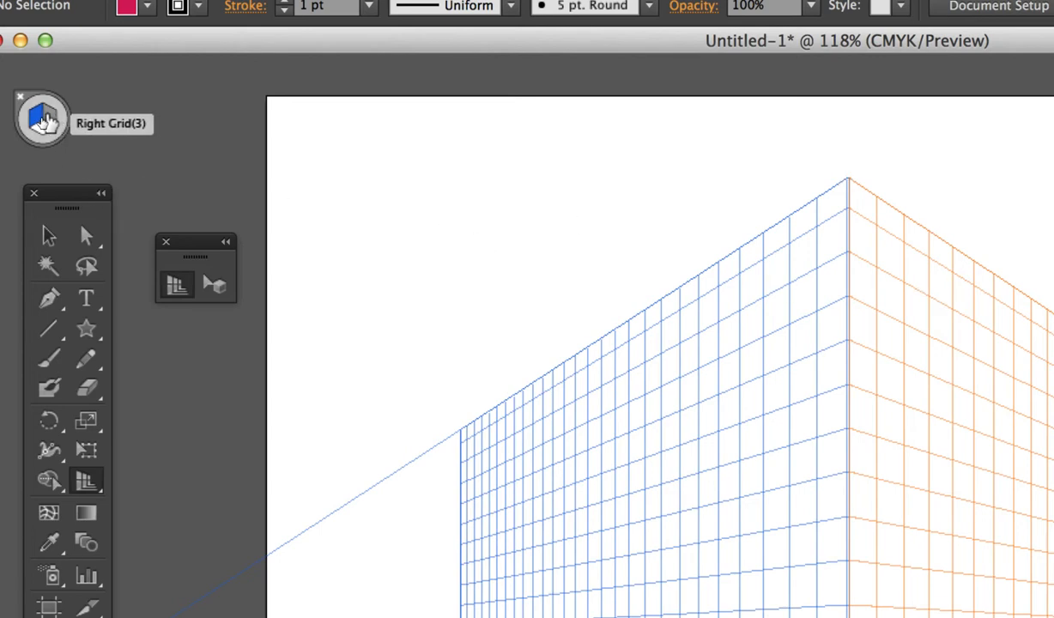
{"action": "left_click", "coordinate": [48, 121]}
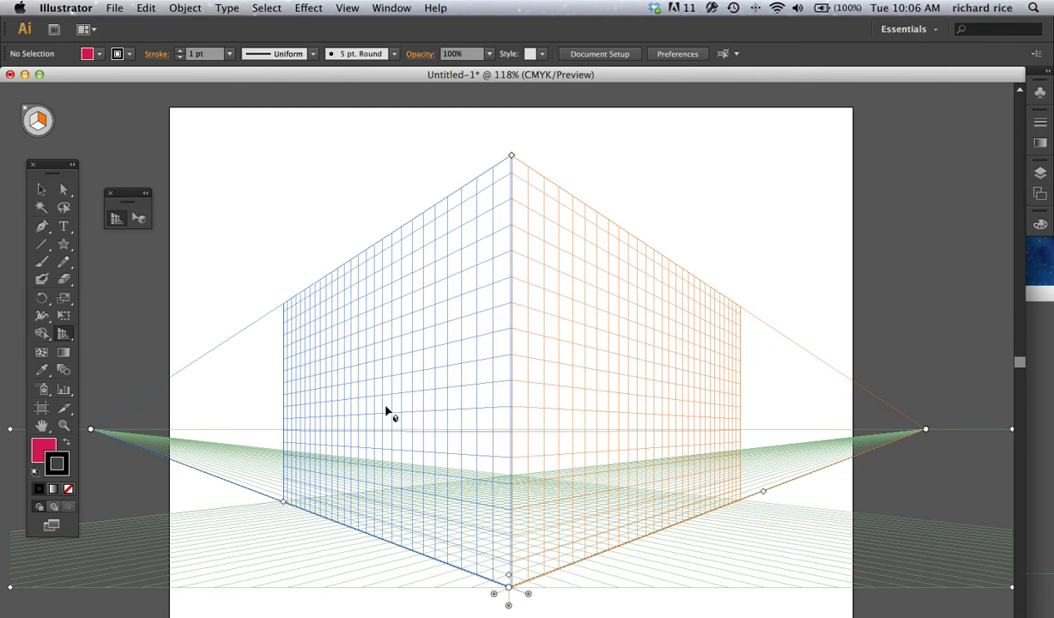
Step: Draw a star about 99 by 94 pt above the left grid plane, with the right grid active
{"action": "left_click", "coordinate": [66, 248]}
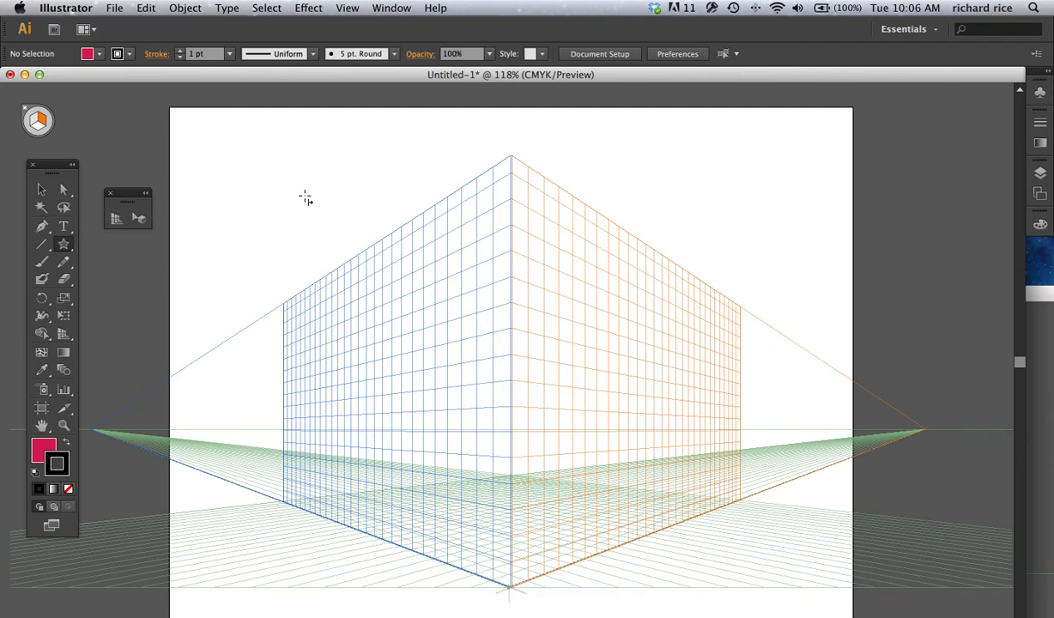
{"action": "left_click_drag", "start_coordinate": [303, 189], "coordinate": [347, 253]}
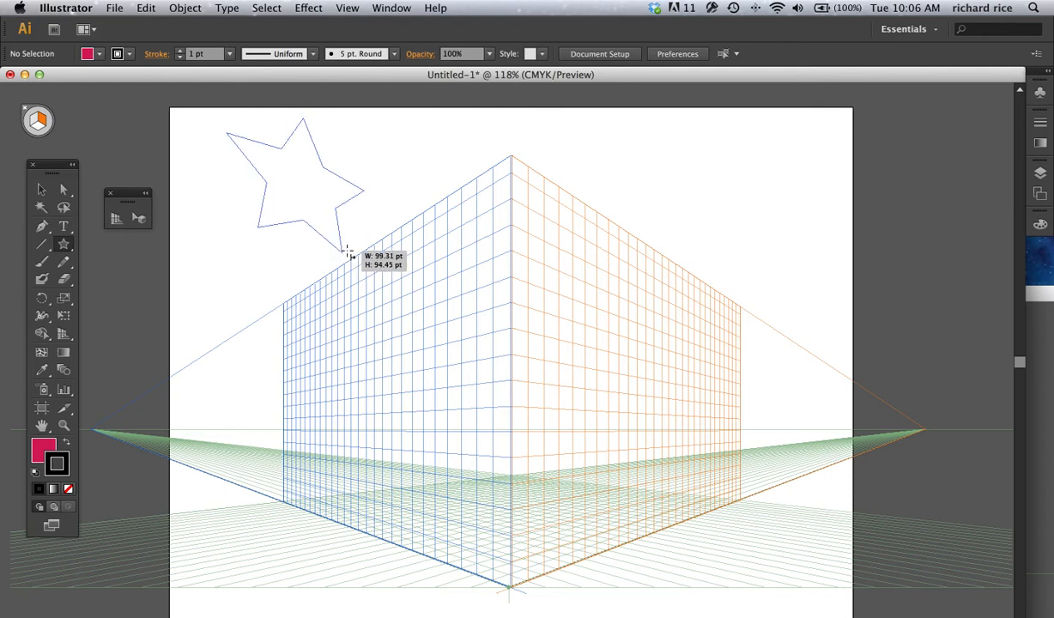
{"action": "left_click_drag", "start_coordinate": [347, 254], "coordinate": [349, 254]}
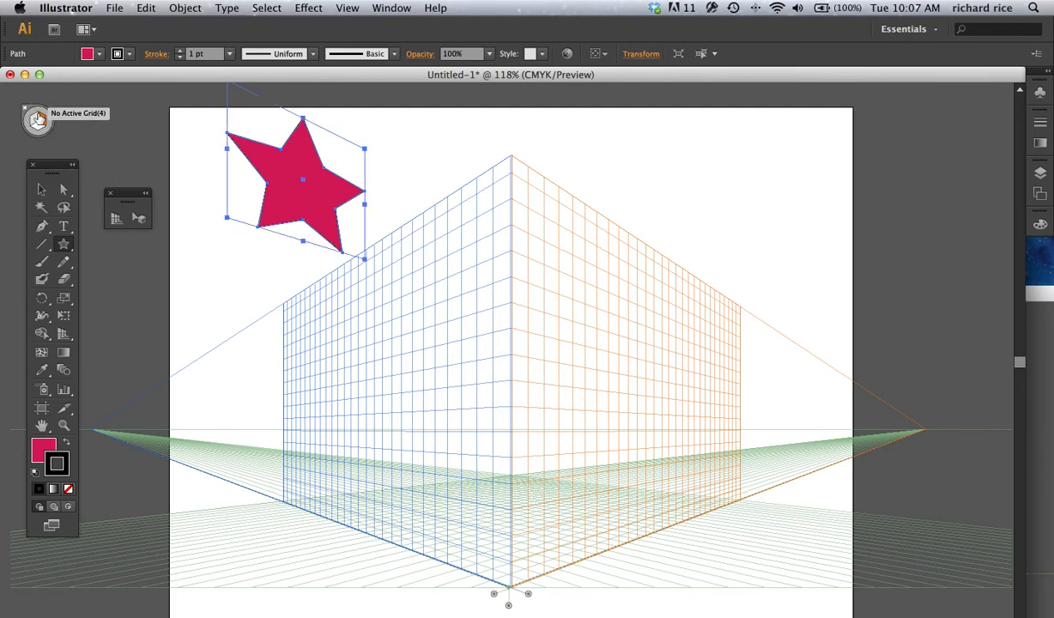
Step: Move the star in perspective onto the right grid plane near the central corner edge, and delete it
{"action": "left_click", "coordinate": [34, 121]}
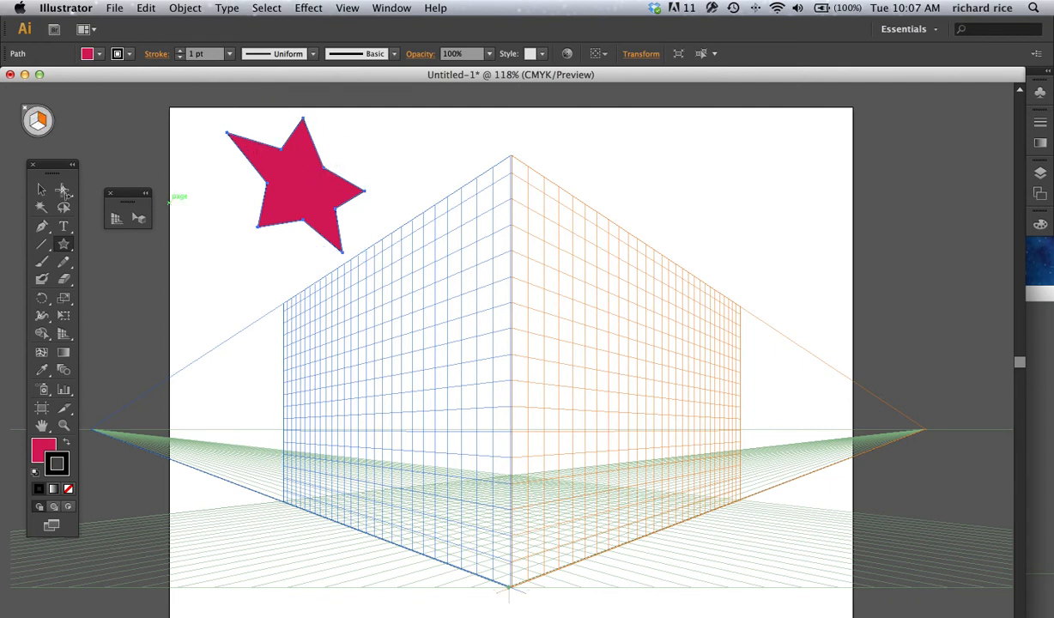
{"action": "left_click", "coordinate": [140, 221]}
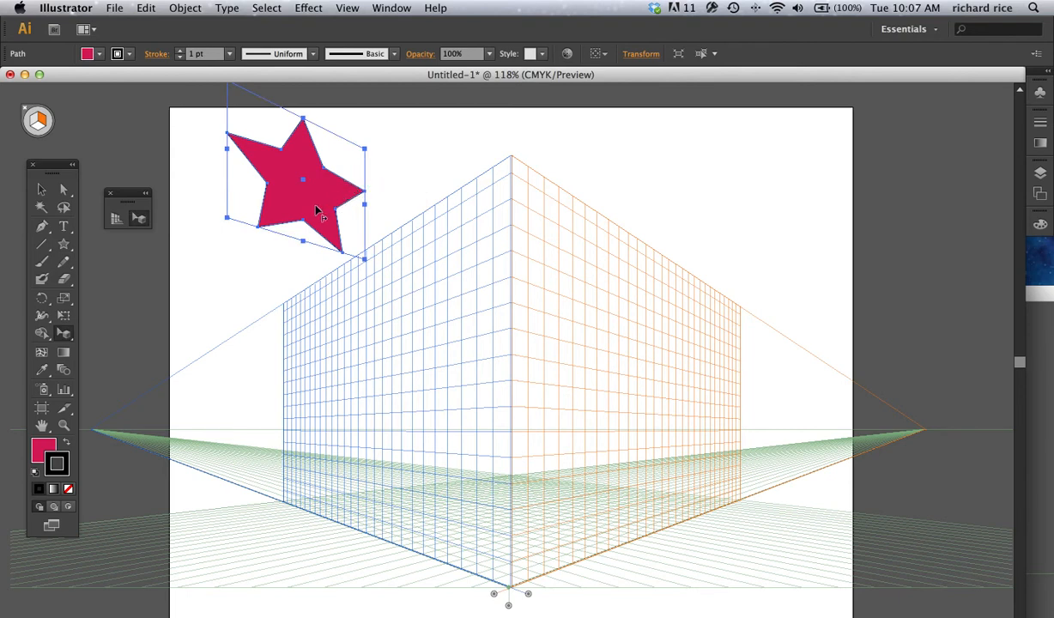
{"action": "left_click_drag", "start_coordinate": [307, 204], "coordinate": [658, 416]}
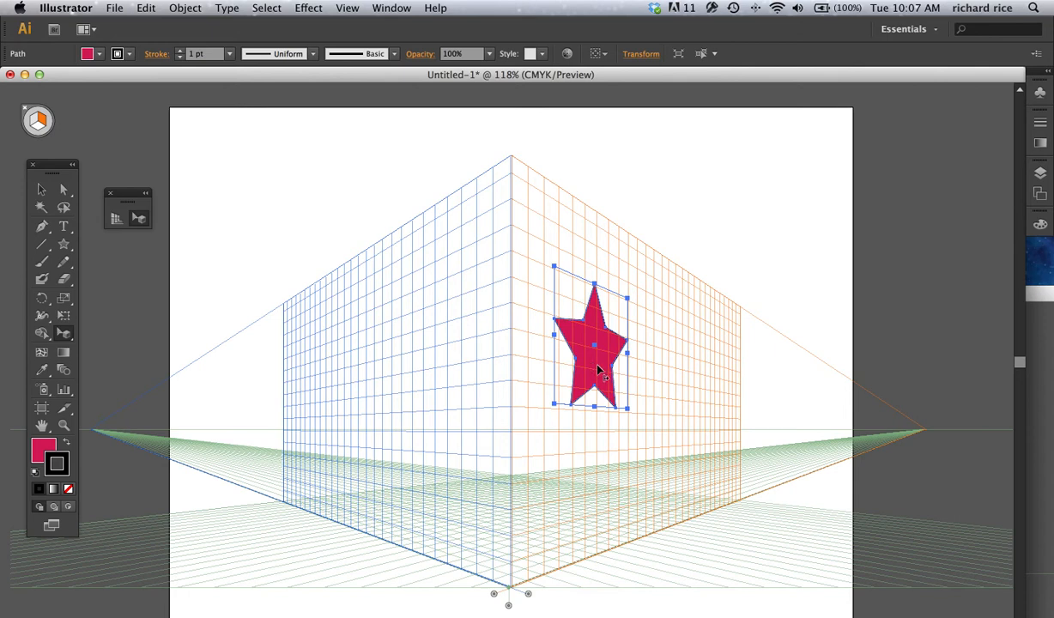
{"action": "left_click_drag", "start_coordinate": [598, 368], "coordinate": [569, 335]}
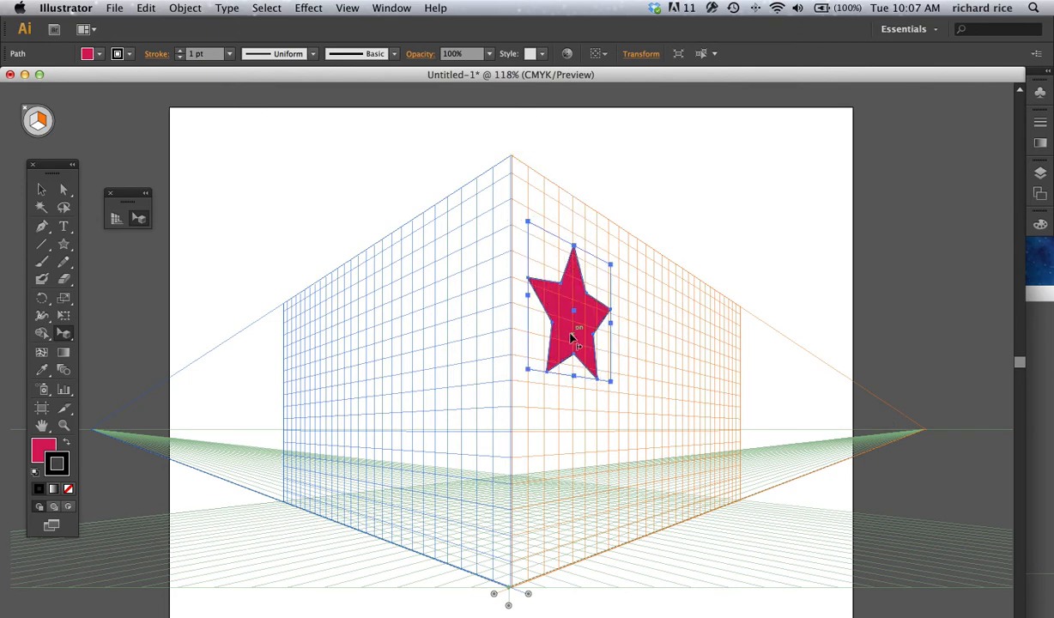
{"action": "key", "text": "Delete"}
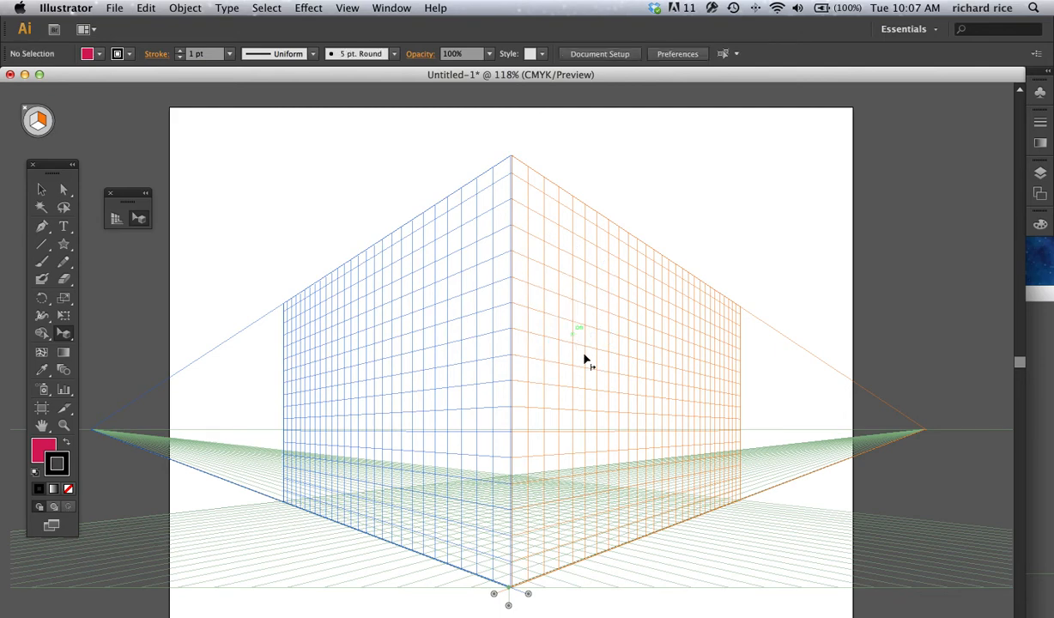
Step: Switch to the Untitled-2 document, move its window over the first document, and deselect the large pink star
{"action": "left_click", "coordinate": [1041, 482]}
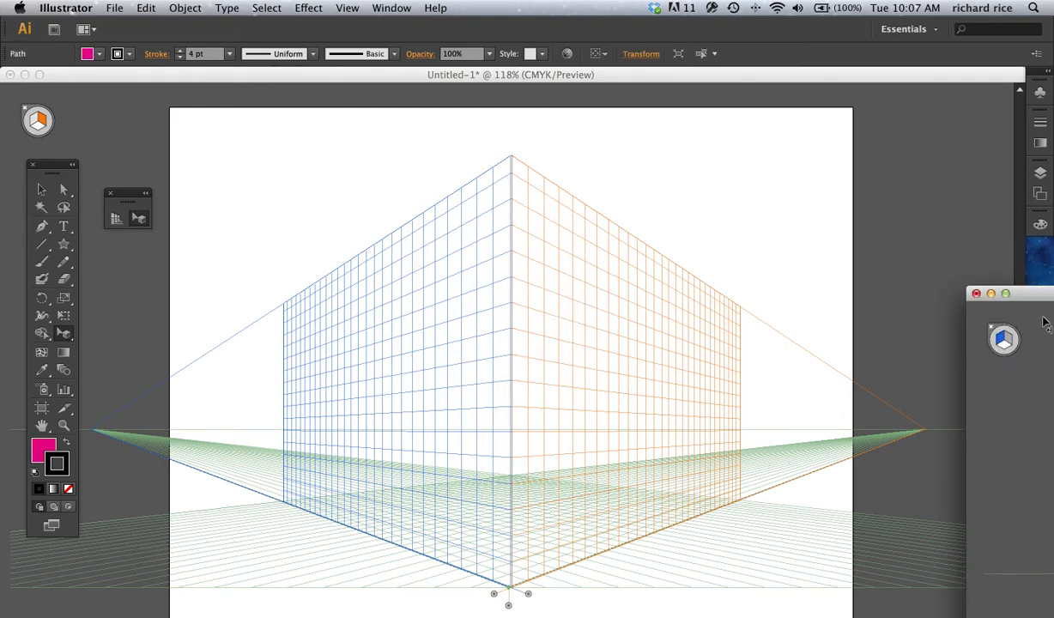
{"action": "left_click_drag", "start_coordinate": [1038, 295], "coordinate": [363, 190]}
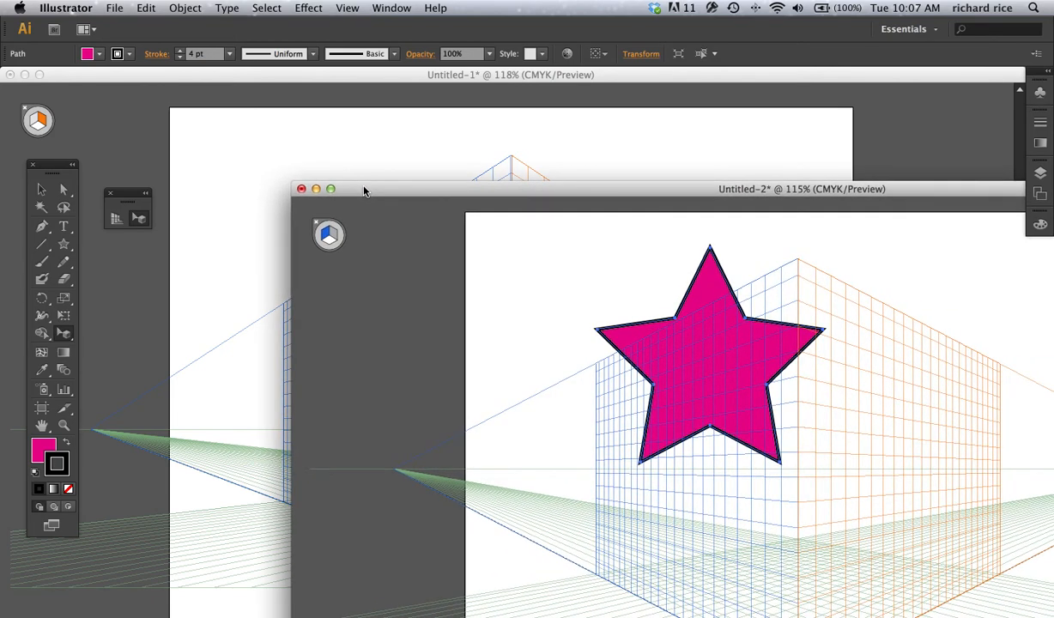
{"action": "left_click", "coordinate": [317, 226]}
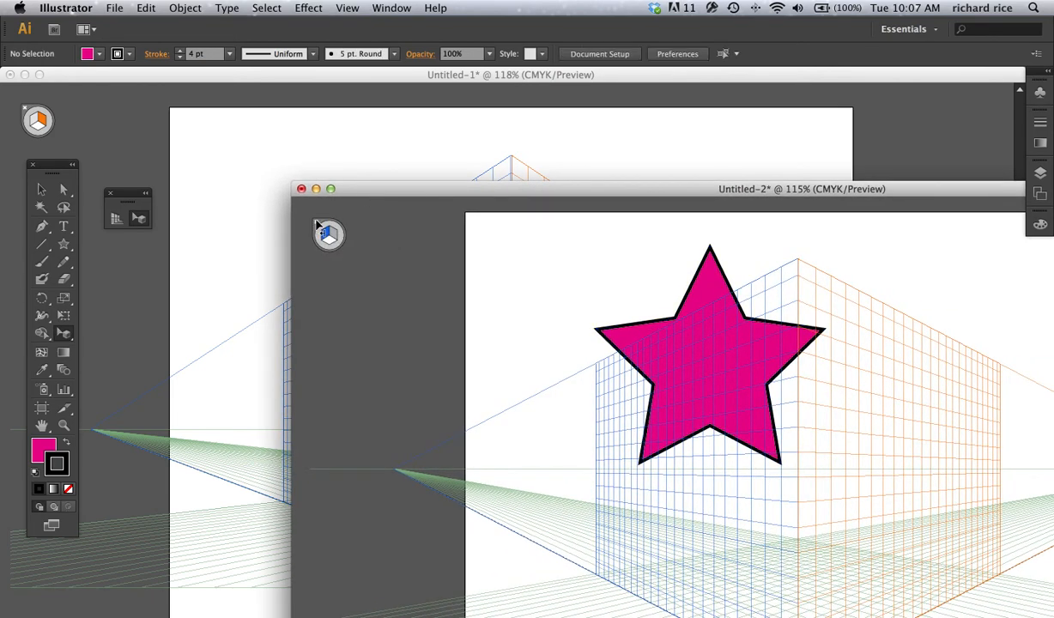
{"action": "left_click", "coordinate": [40, 190]}
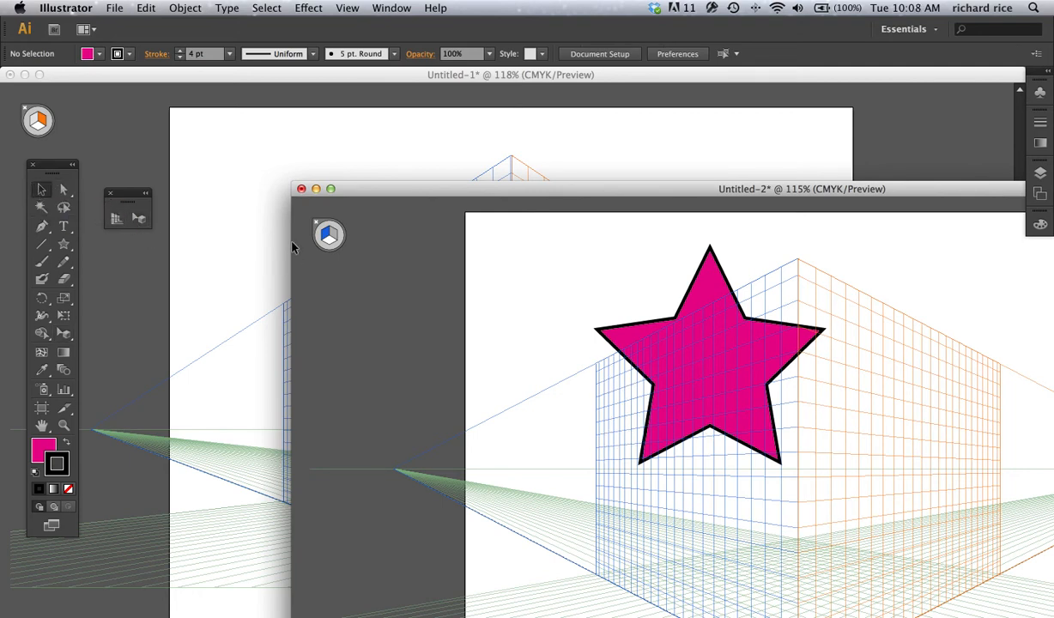
Step: Try attaching the large pink star to the left grid plane by moving it in perspective, and undo the move
{"action": "left_click", "coordinate": [138, 217]}
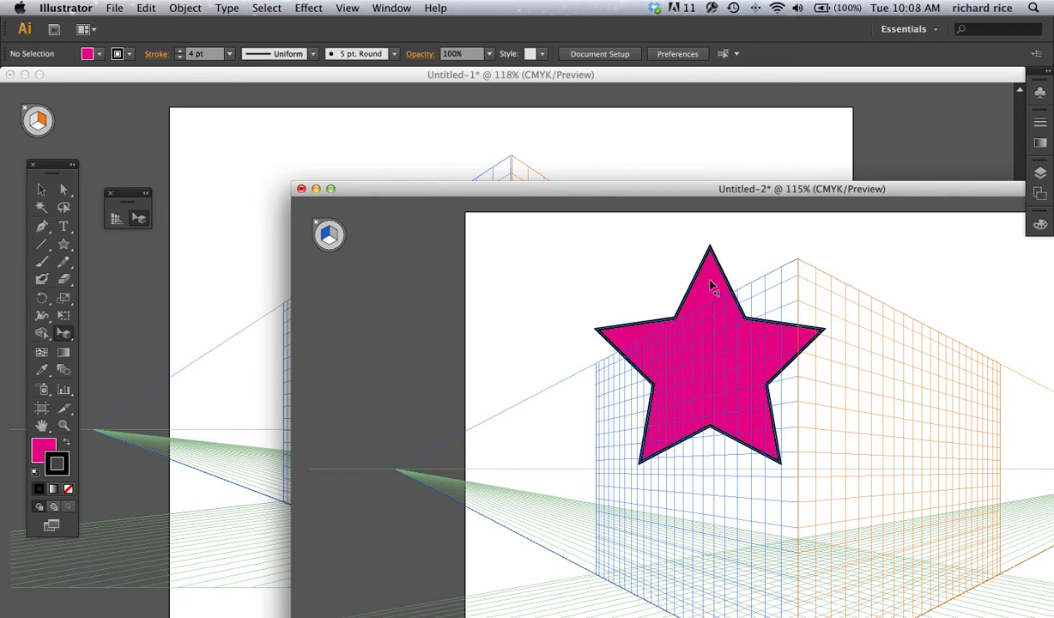
{"action": "left_click_drag", "start_coordinate": [711, 285], "coordinate": [675, 291]}
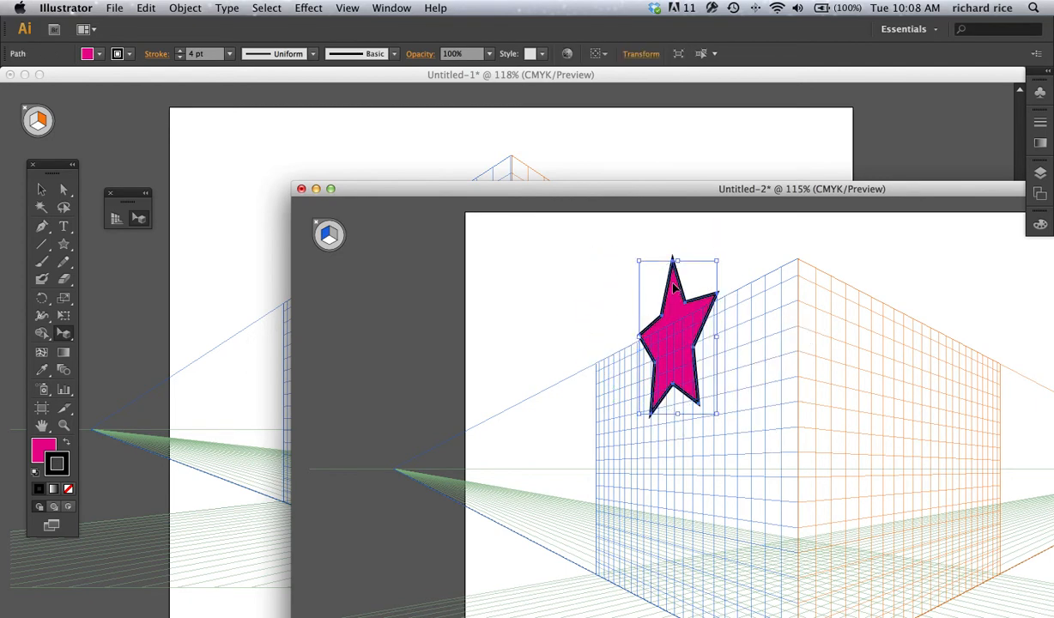
{"action": "key", "text": "super+z"}
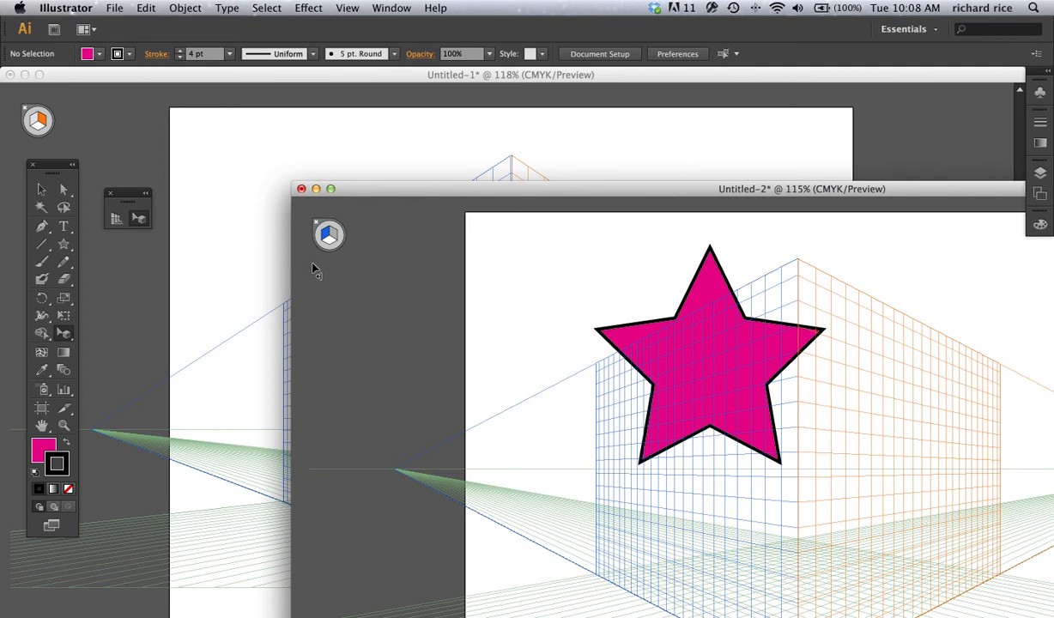
Step: Hide the perspective grid in Untitled-2 and select the large pink star
{"action": "left_click", "coordinate": [116, 218]}
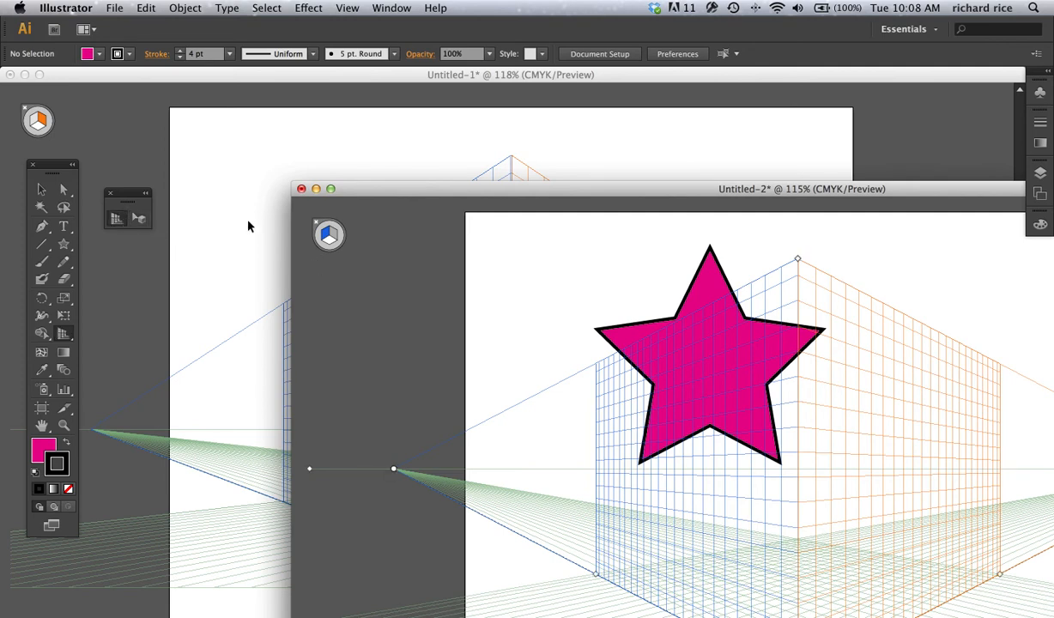
{"action": "left_click", "coordinate": [316, 222]}
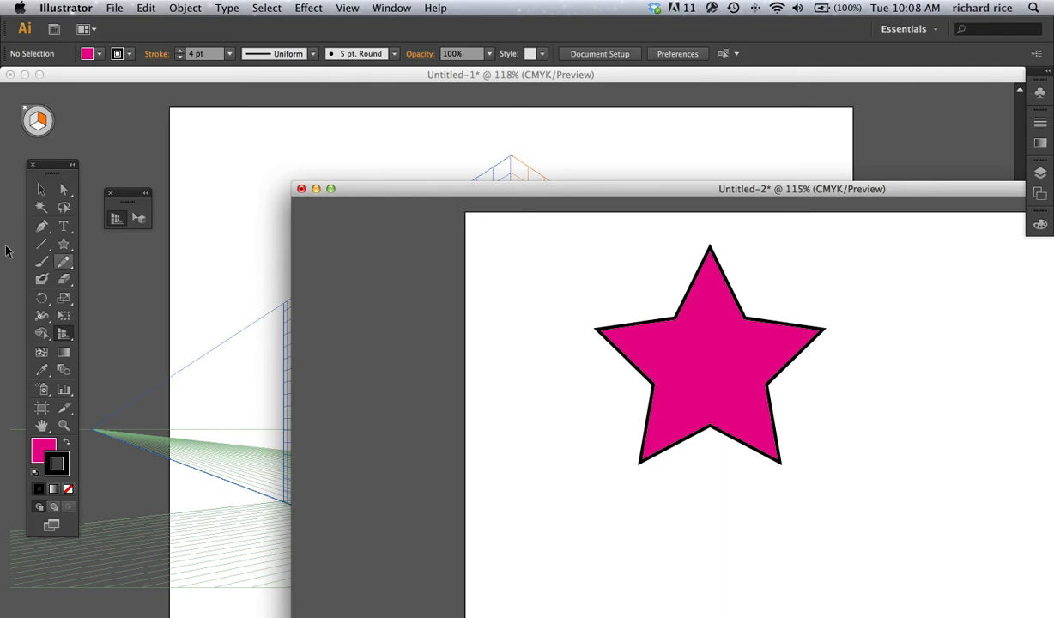
{"action": "left_click", "coordinate": [41, 191]}
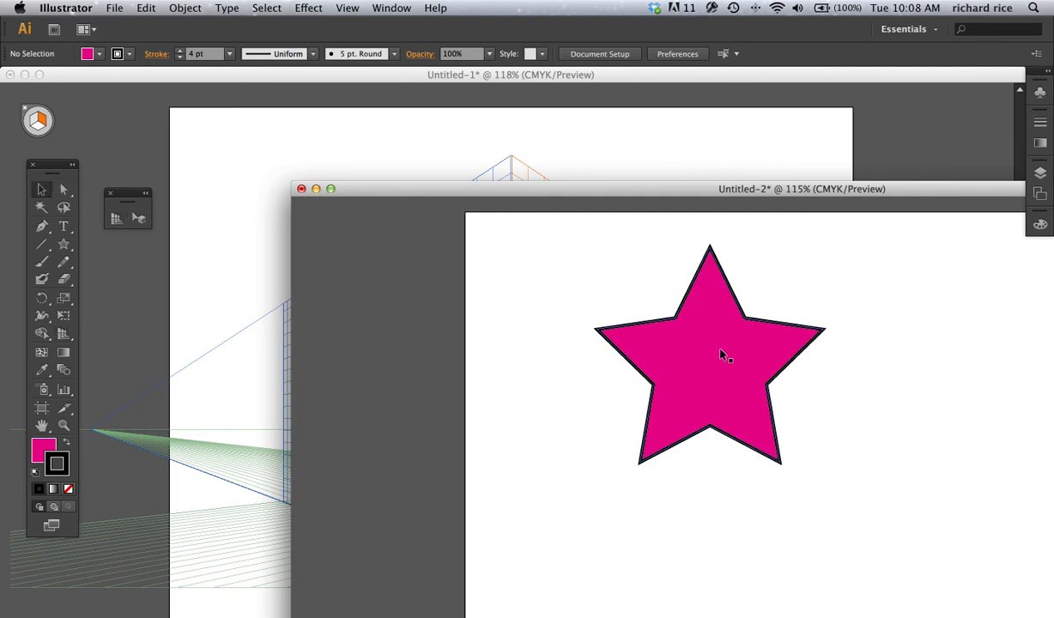
{"action": "left_click", "coordinate": [709, 380]}
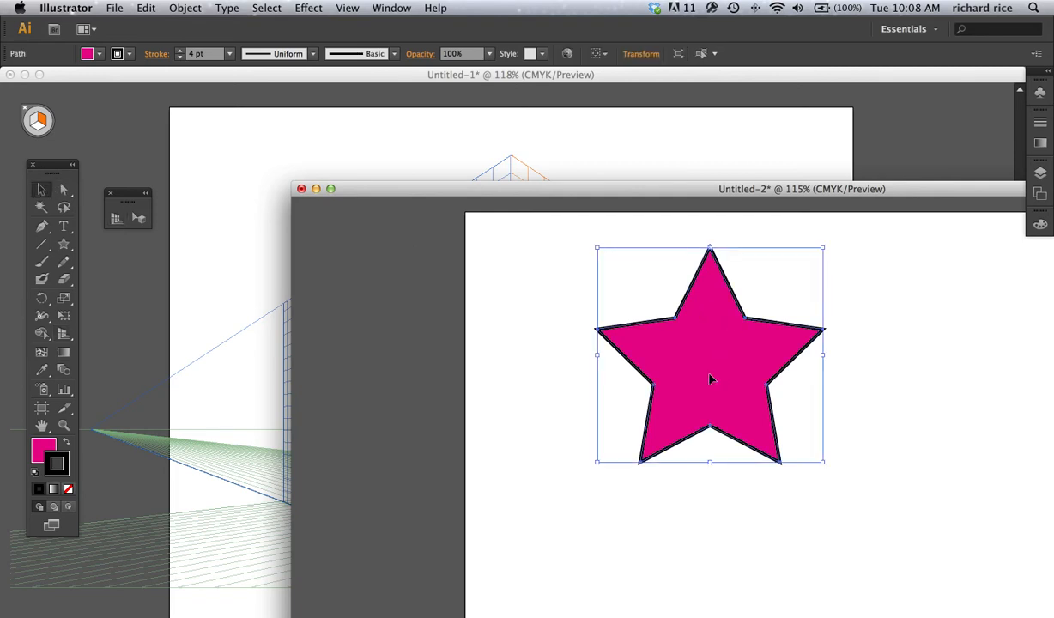
Step: Hide the bounding box of the selected pink star and show it again
{"action": "key", "text": "super+shift+b"}
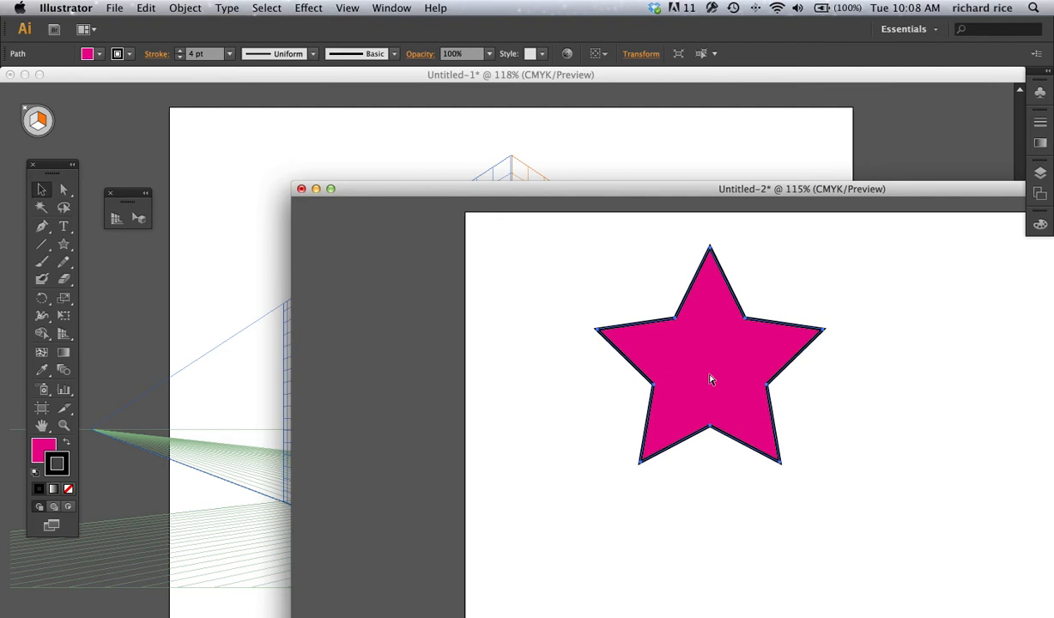
{"action": "key", "text": "super+shift+b"}
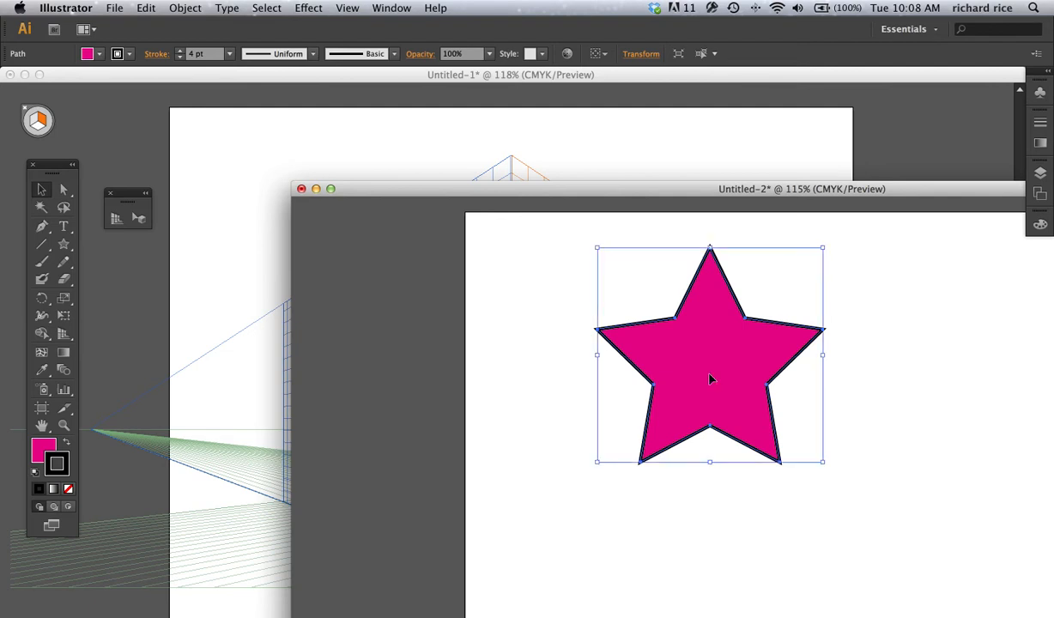
Step: Paste the copied pink star into Untitled-1 and place it in perspective on the left grid plane, against the central corner edge
{"action": "left_click", "coordinate": [252, 137]}
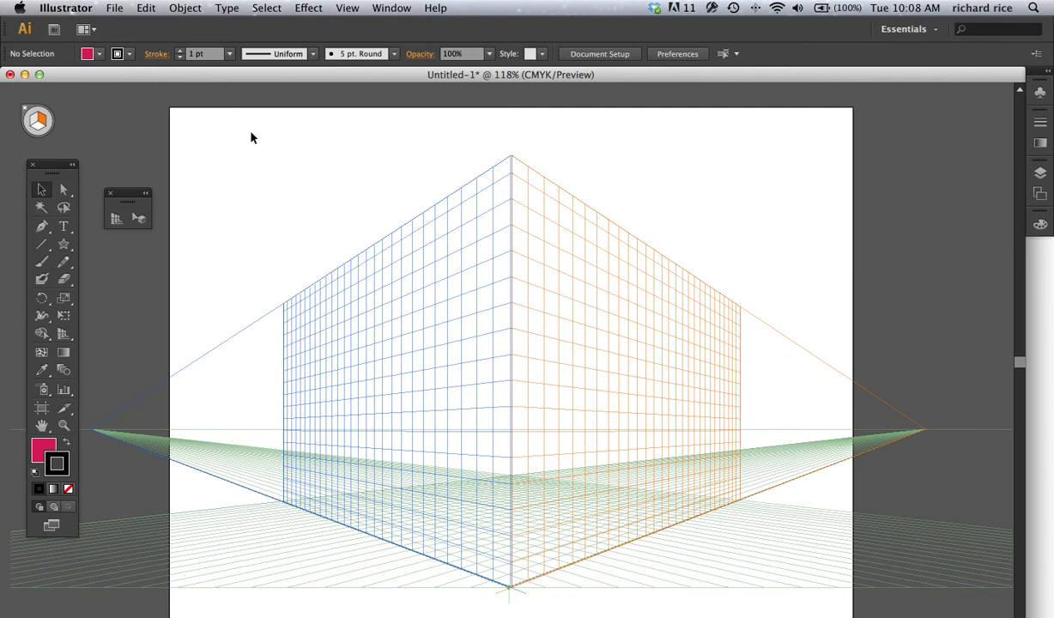
{"action": "key", "text": "super+v"}
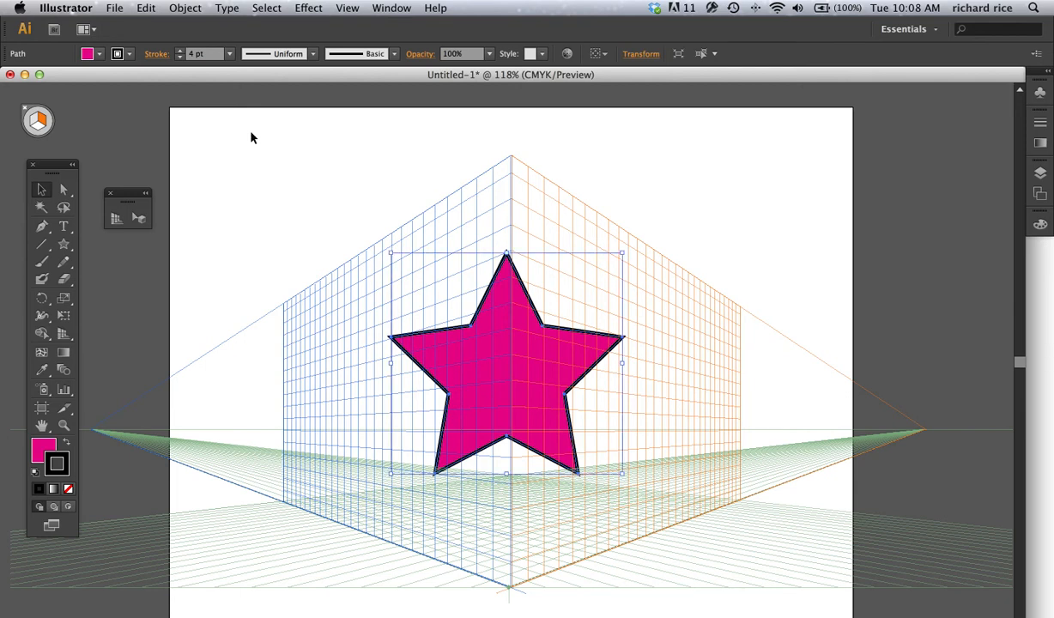
{"action": "left_click", "coordinate": [140, 218]}
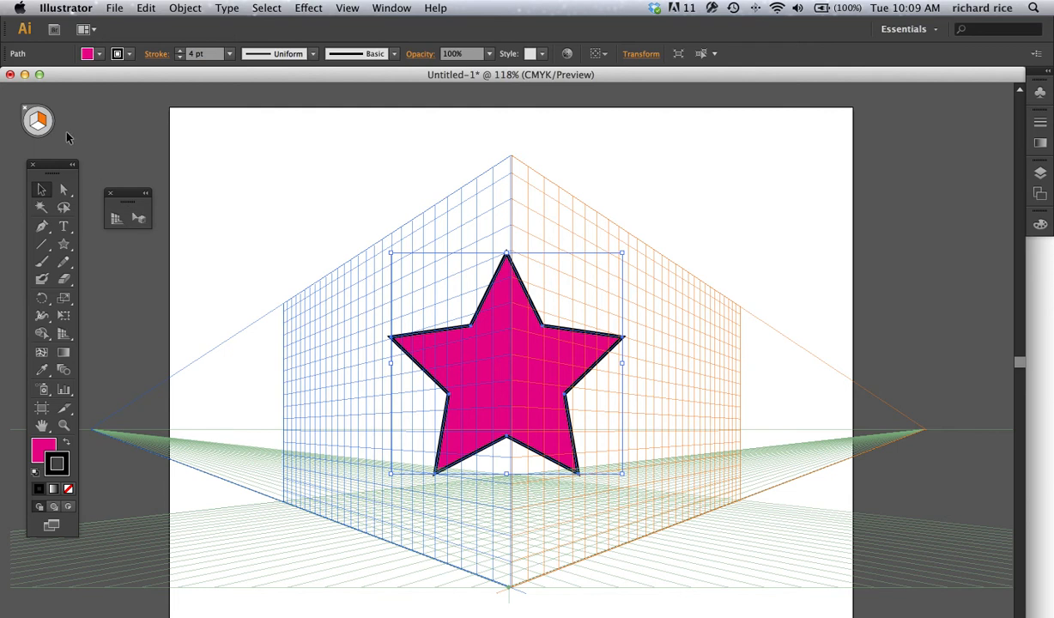
{"action": "left_click", "coordinate": [138, 220]}
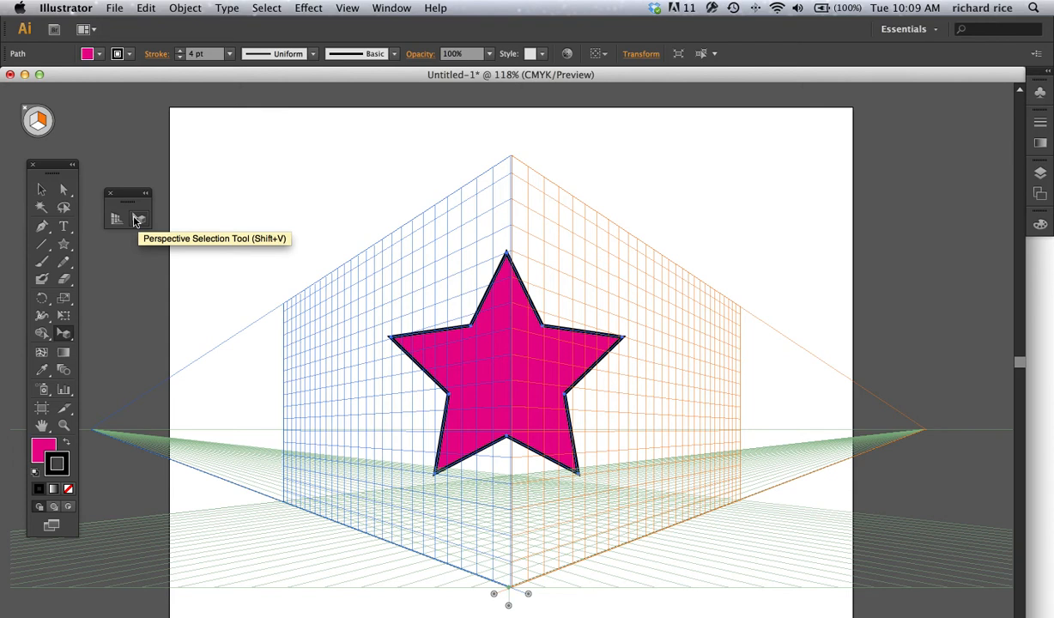
{"action": "left_click", "coordinate": [34, 124]}
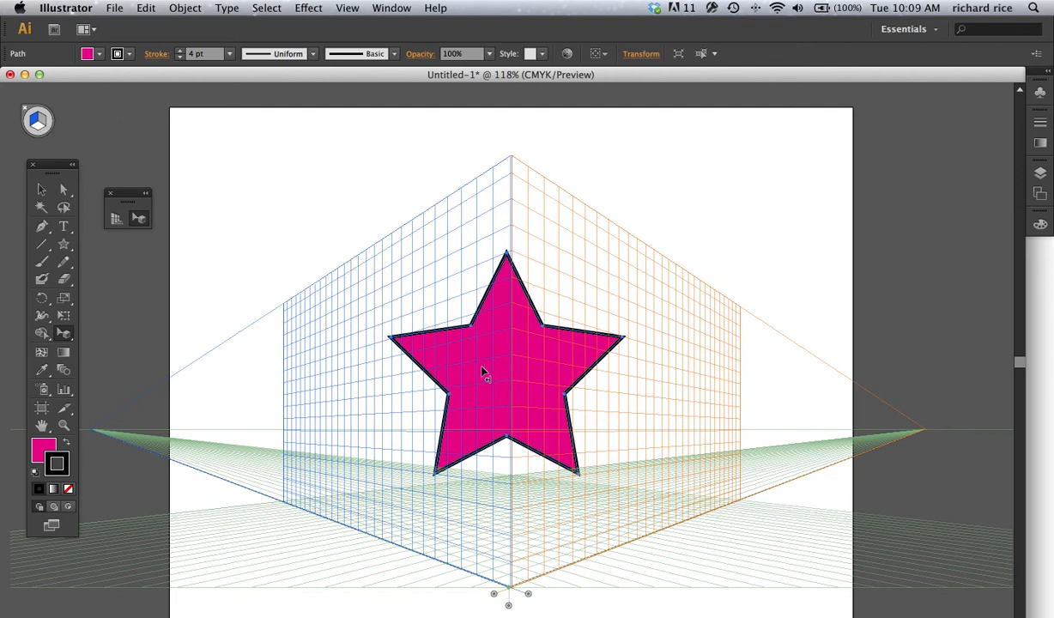
{"action": "left_click_drag", "start_coordinate": [483, 371], "coordinate": [391, 343]}
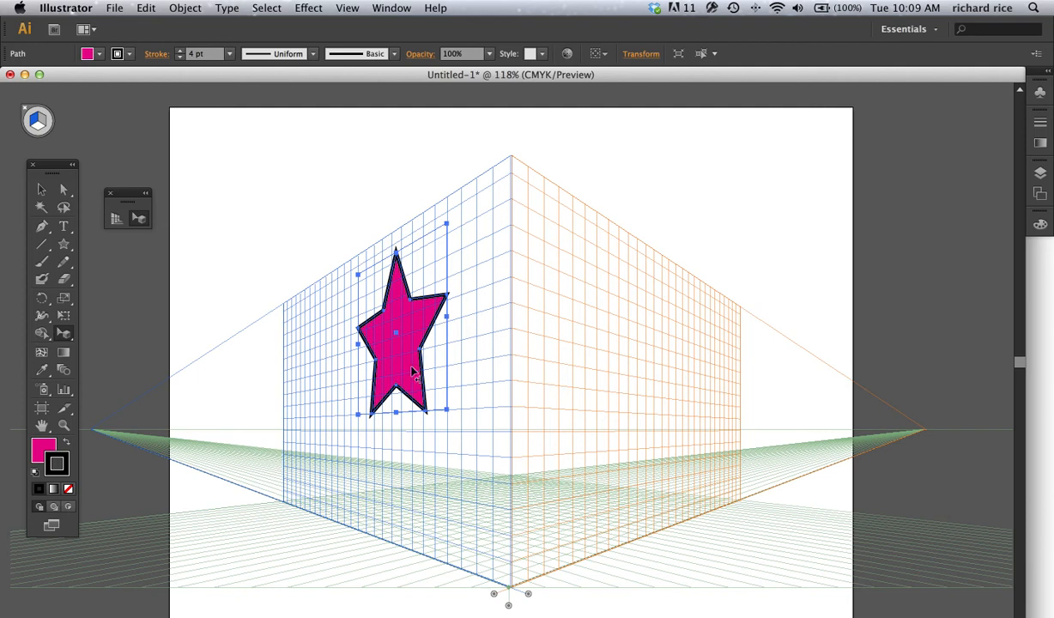
{"action": "left_click_drag", "start_coordinate": [396, 370], "coordinate": [438, 369]}
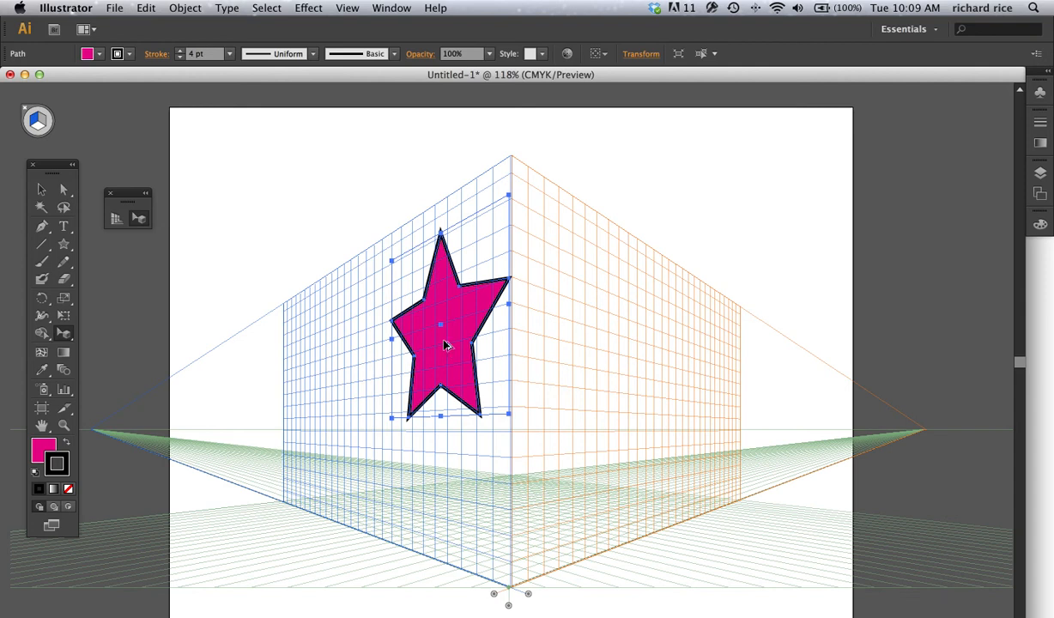
Step: Duplicate the star in perspective beside the original and repeat the copy to form a touching row receding toward the left vanishing point
{"action": "left_click_drag", "start_coordinate": [445, 345], "coordinate": [354, 366]}
{"action": "left_click_drag", "start_coordinate": [353, 365], "coordinate": [356, 366]}
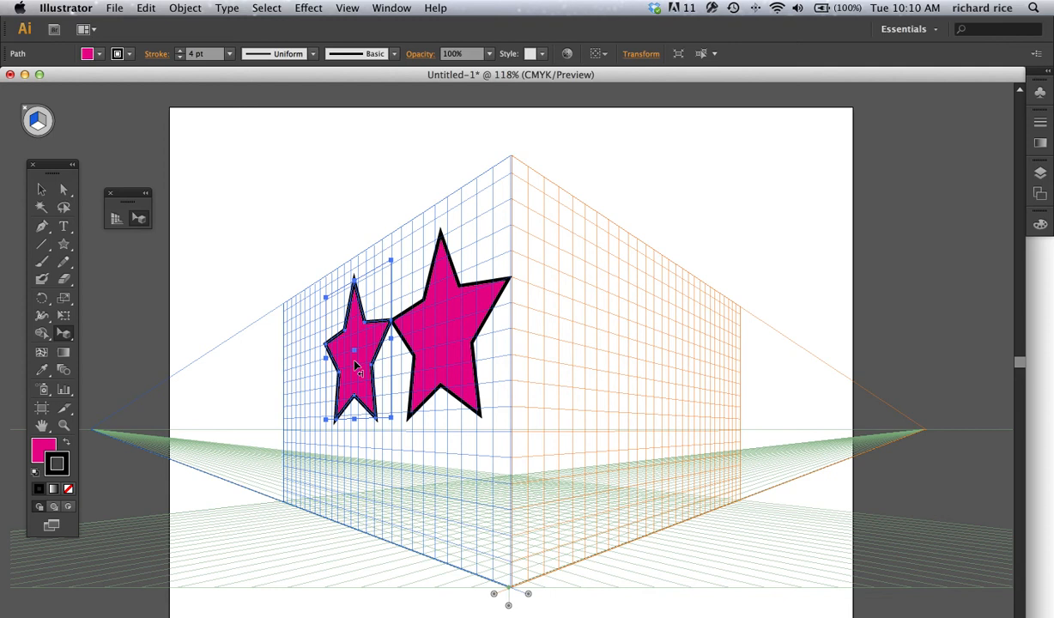
{"action": "key", "text": "super+d"}
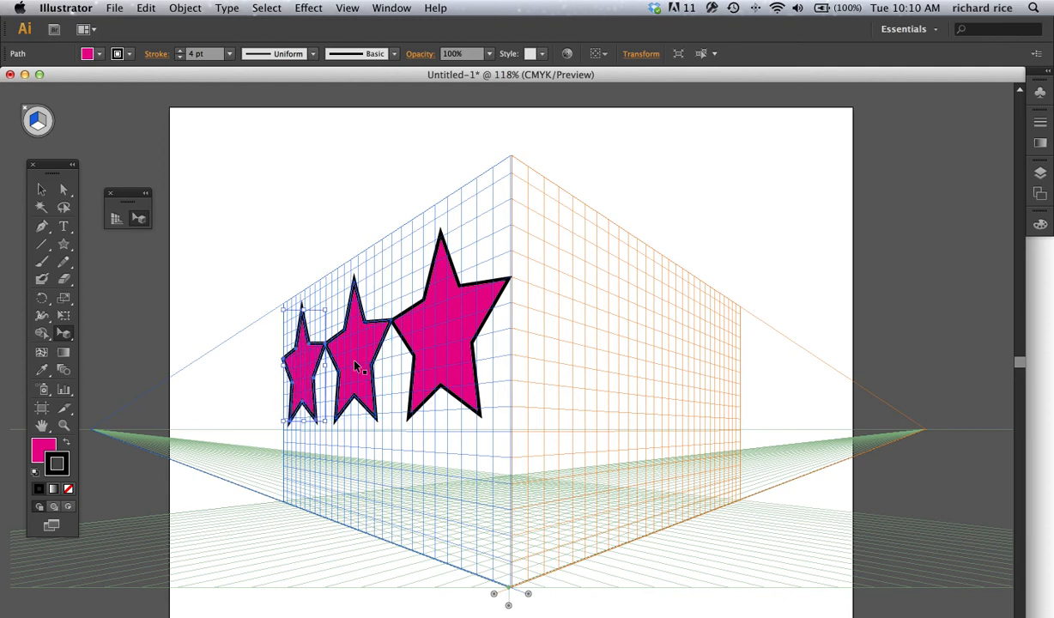
{"action": "key", "text": "super+d"}
{"action": "key", "text": "super+d"}
{"action": "key", "text": "super+d"}
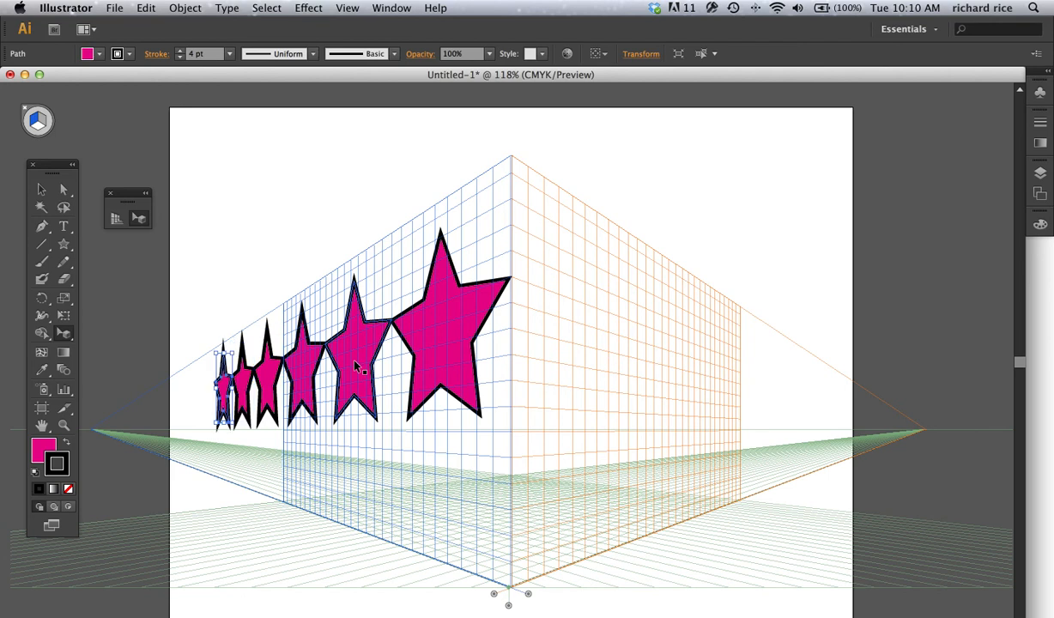
{"action": "key", "text": "super+d"}
{"action": "key", "text": "super+d"}
{"action": "key", "text": "super+d"}
{"action": "key", "text": "super+d"}
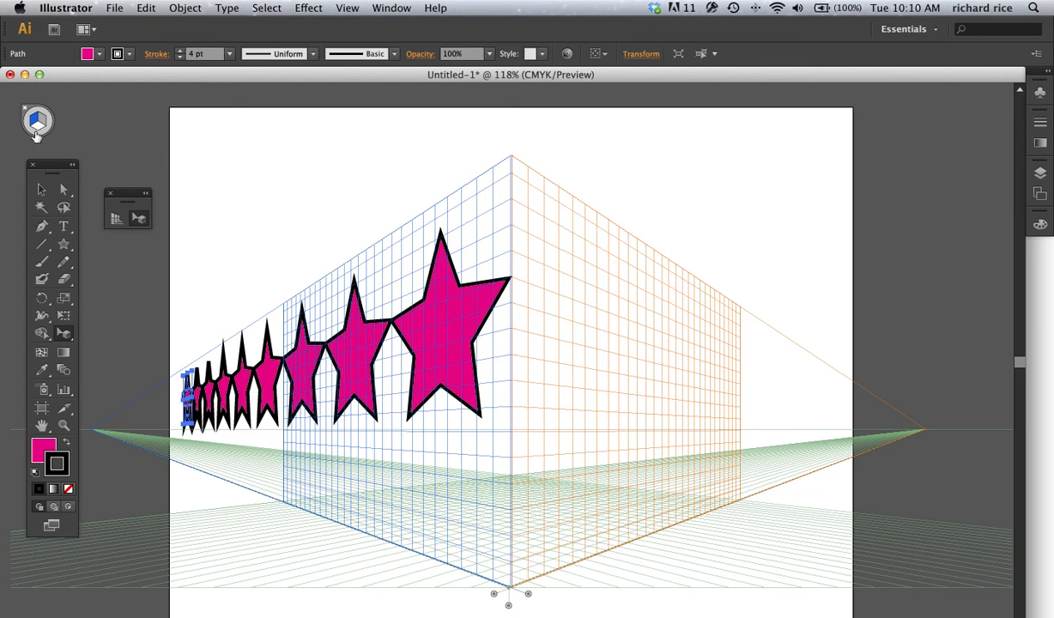
Step: Paste another pink star and attach it in perspective to the middle of the right grid plane
{"action": "left_click", "coordinate": [85, 162]}
{"action": "left_click", "coordinate": [42, 121]}
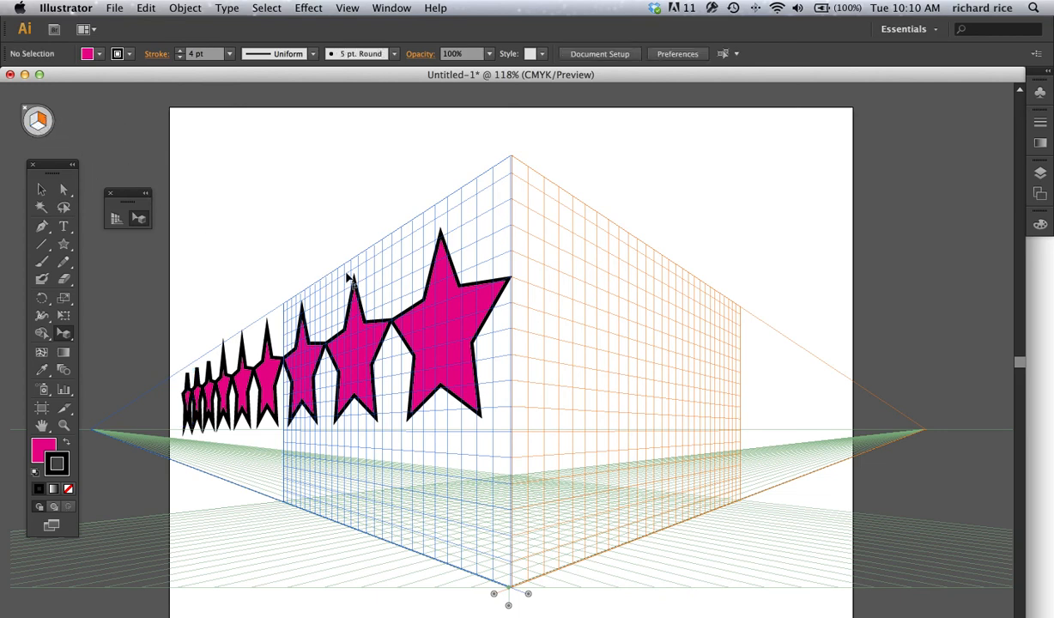
{"action": "key", "text": "super+v"}
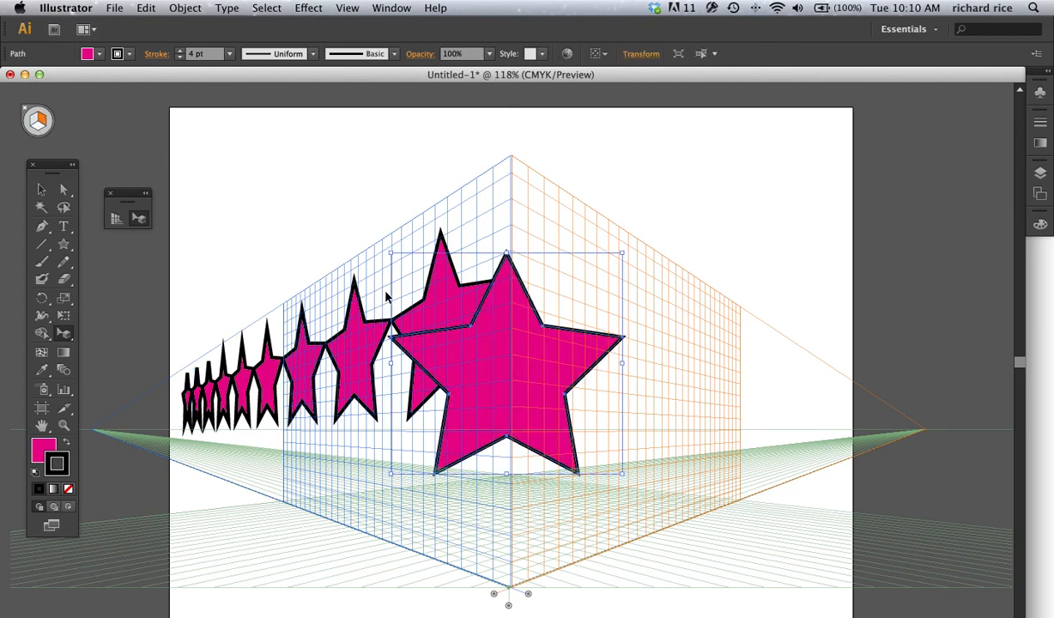
{"action": "left_click_drag", "start_coordinate": [542, 354], "coordinate": [660, 371]}
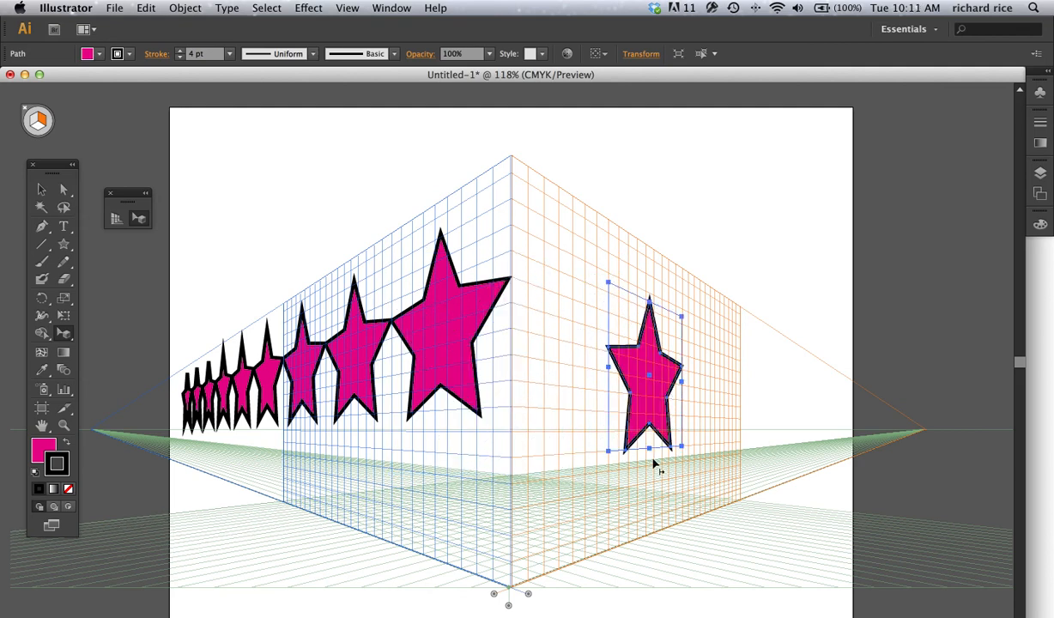
Step: Paste another pink star and lay it in perspective on the horizontal ground plane, in front of the left grid wall
{"action": "left_click", "coordinate": [37, 130]}
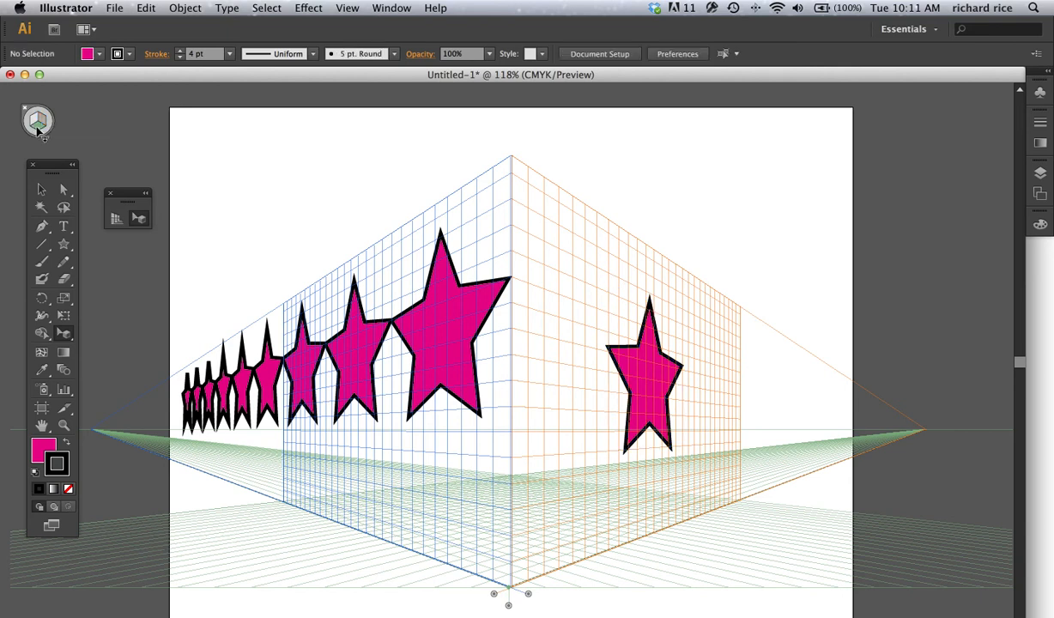
{"action": "key", "text": "ctrl+v"}
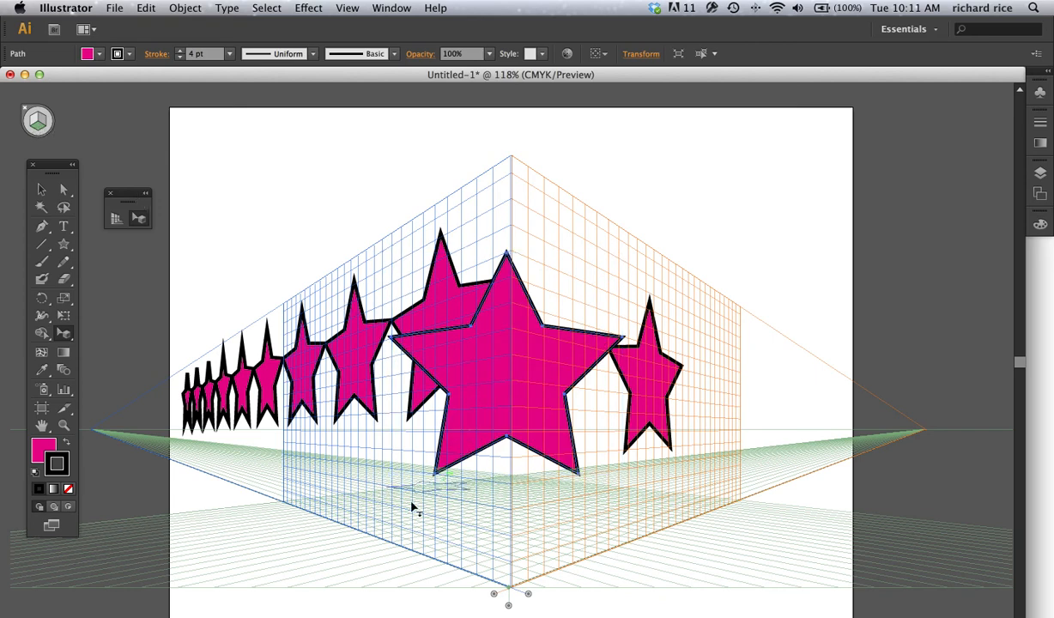
{"action": "left_click_drag", "start_coordinate": [412, 506], "coordinate": [263, 540]}
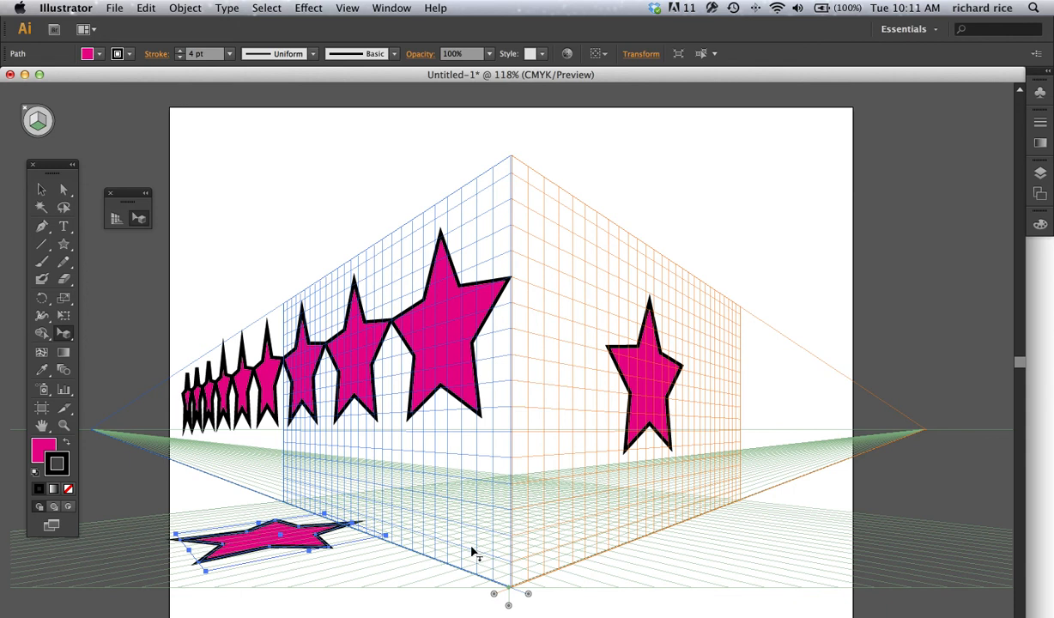